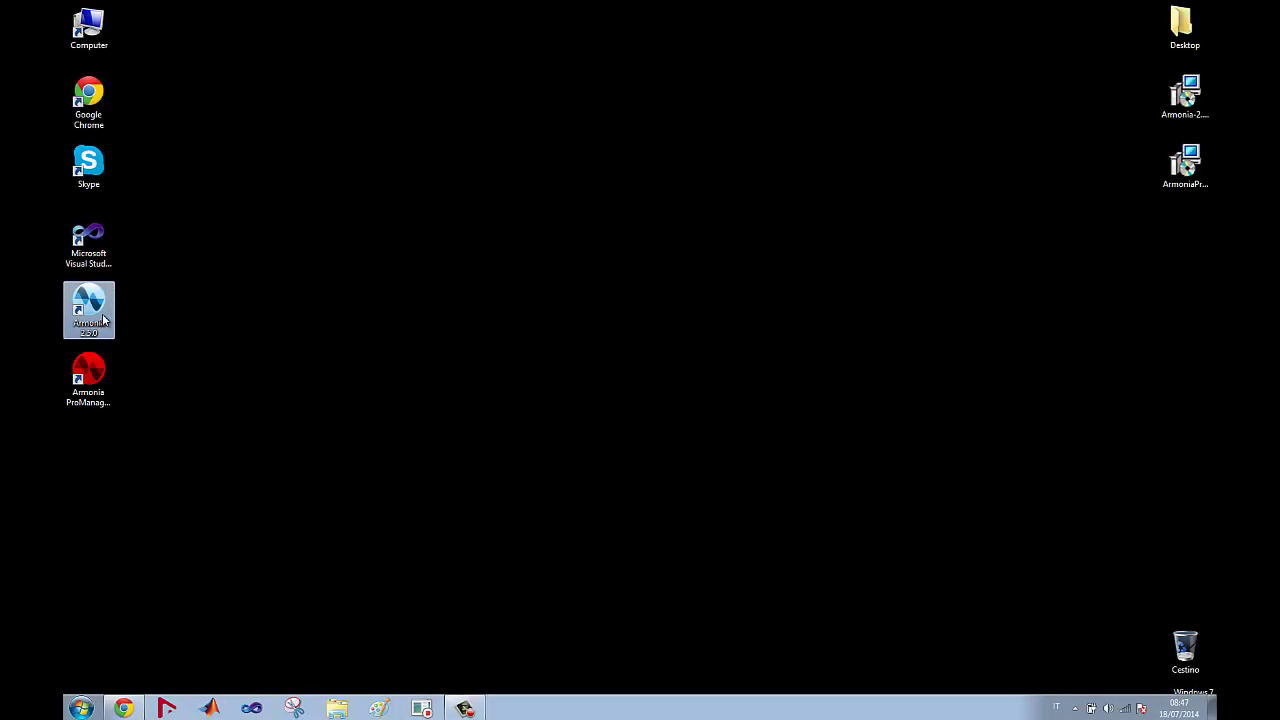
# Step: Launch Armonia 2.5.0 from its desktop shortcut
pyautogui.doubleClick(89, 310)
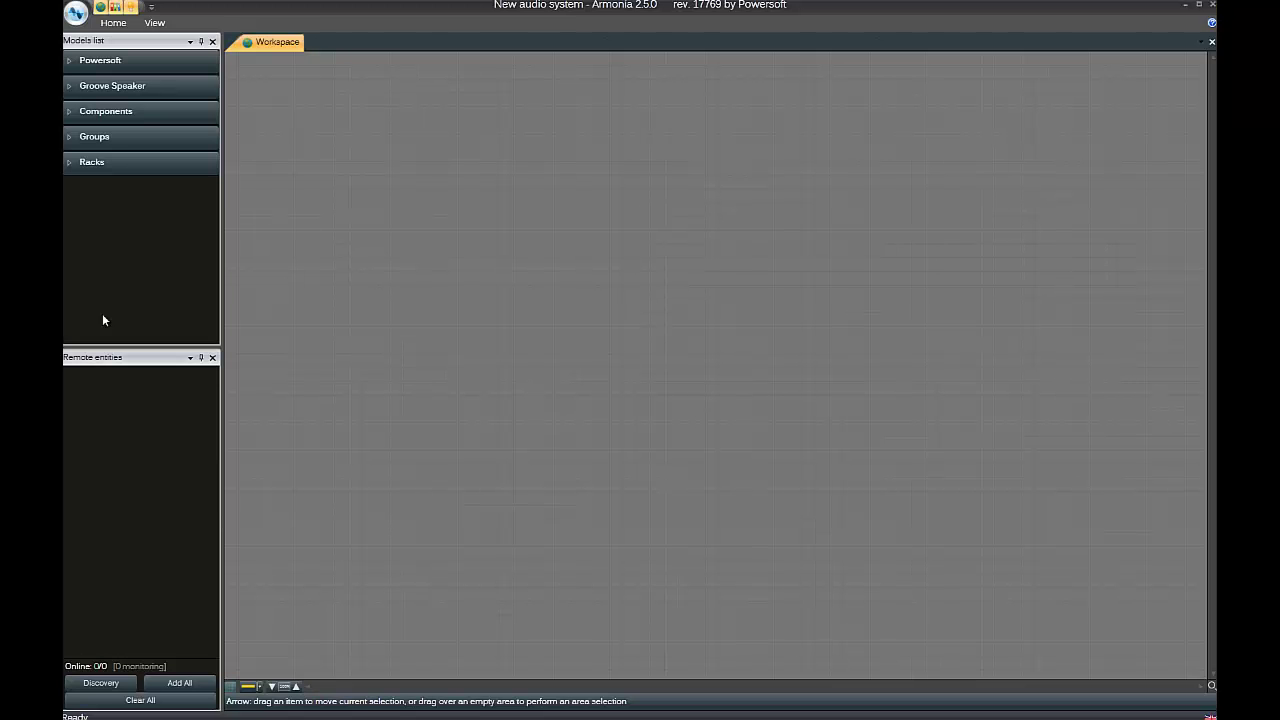
pyautogui.click(78, 12)
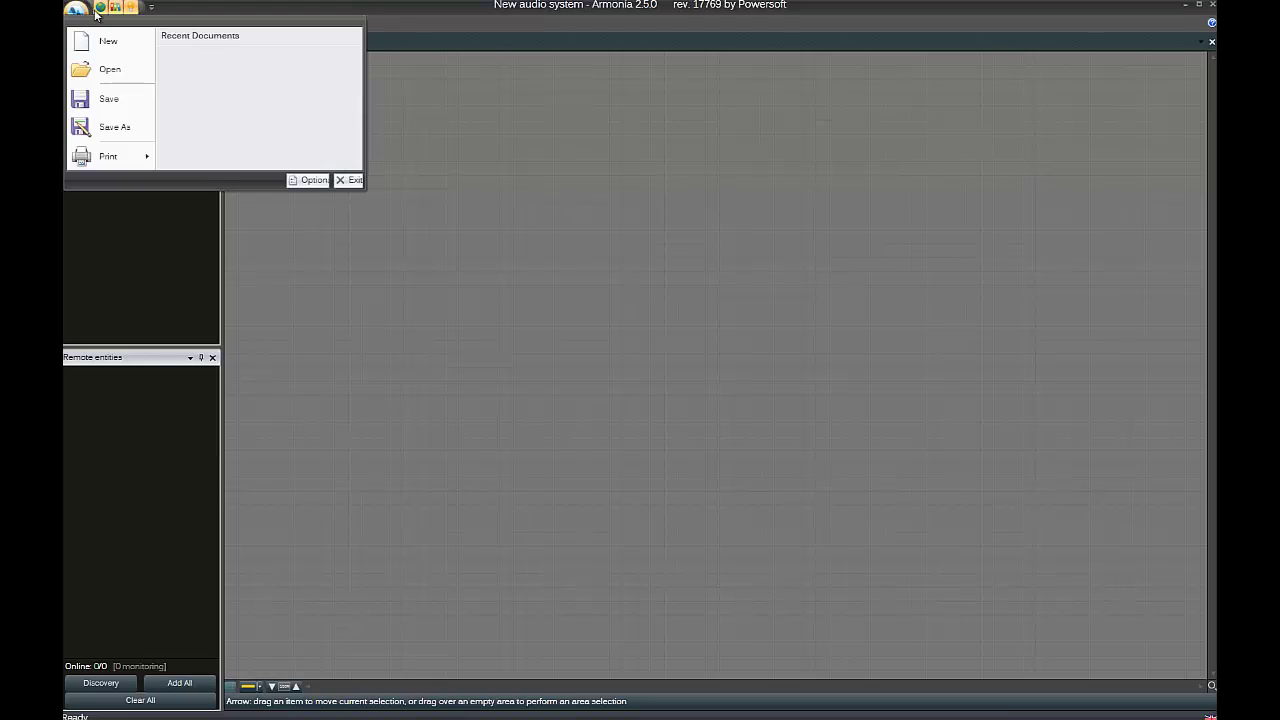
pyautogui.click(314, 181)
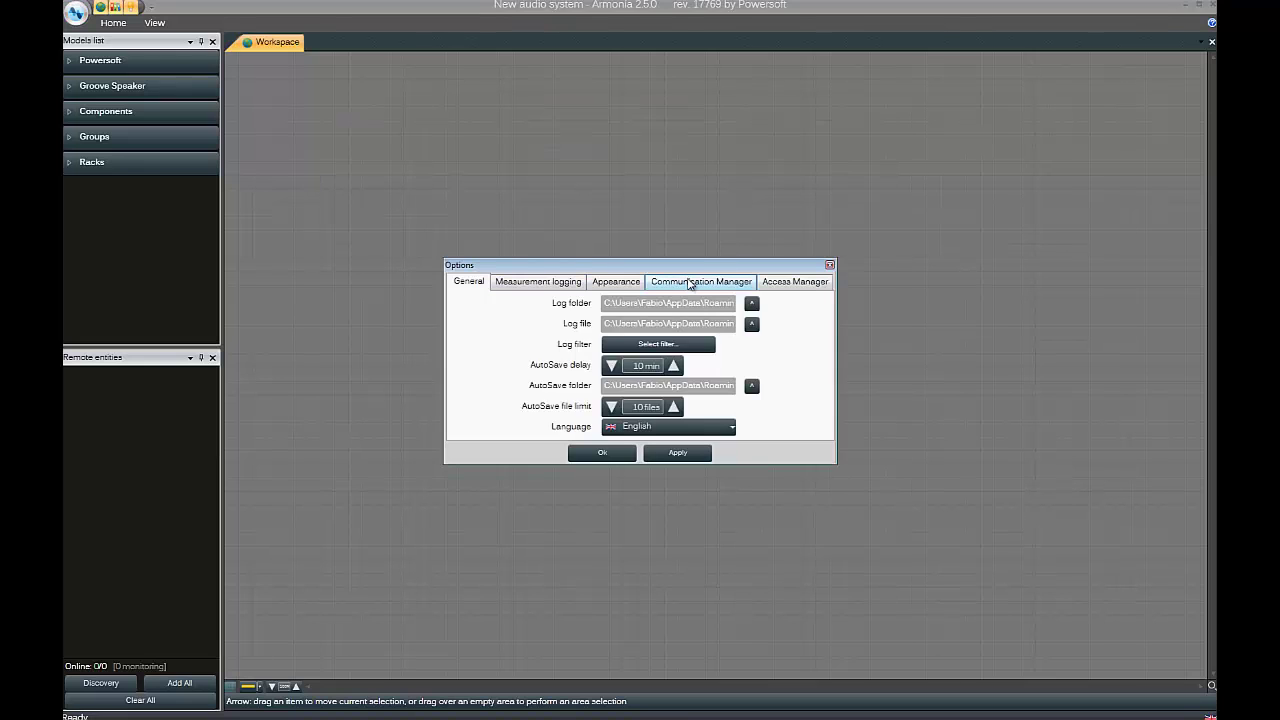
pyautogui.click(689, 284)
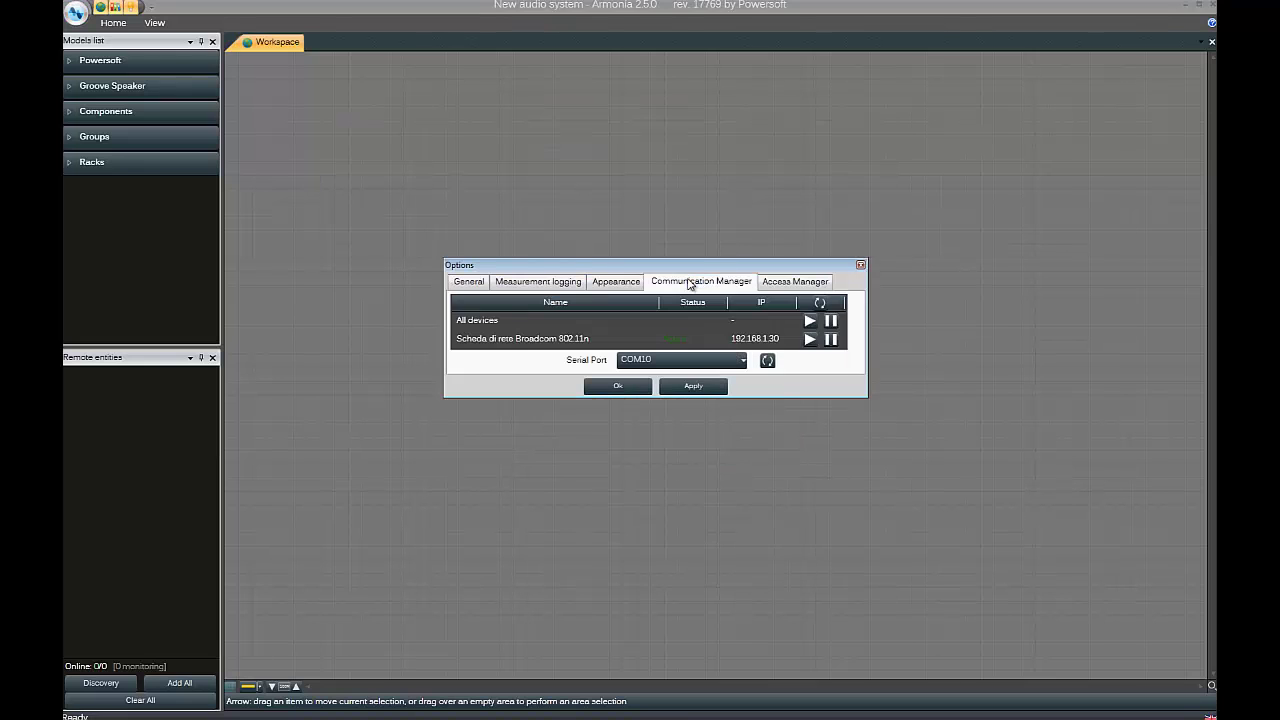
pyautogui.click(690, 360)
pyautogui.click(685, 393)
pyautogui.click(629, 387)
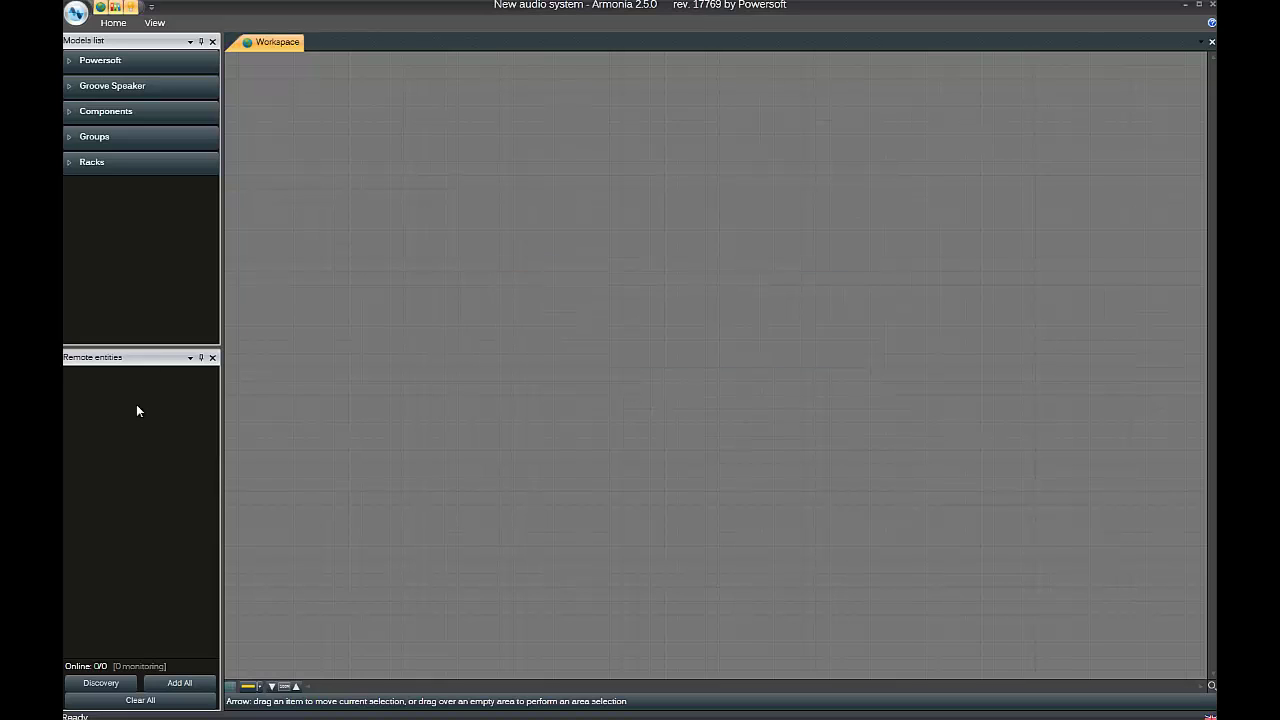
# Step: Discover network devices and add the found DigiMod 2004 PFC2 to the workspace
pyautogui.click(81, 686)
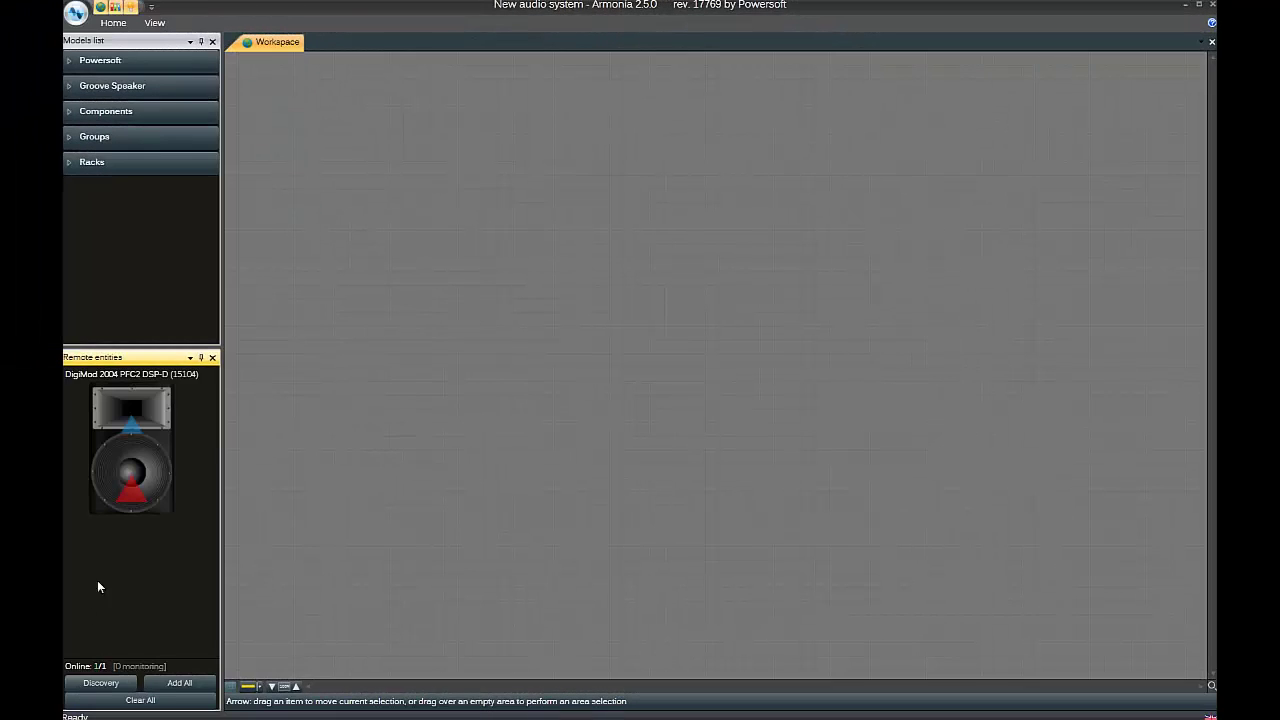
pyautogui.doubleClick(110, 491)
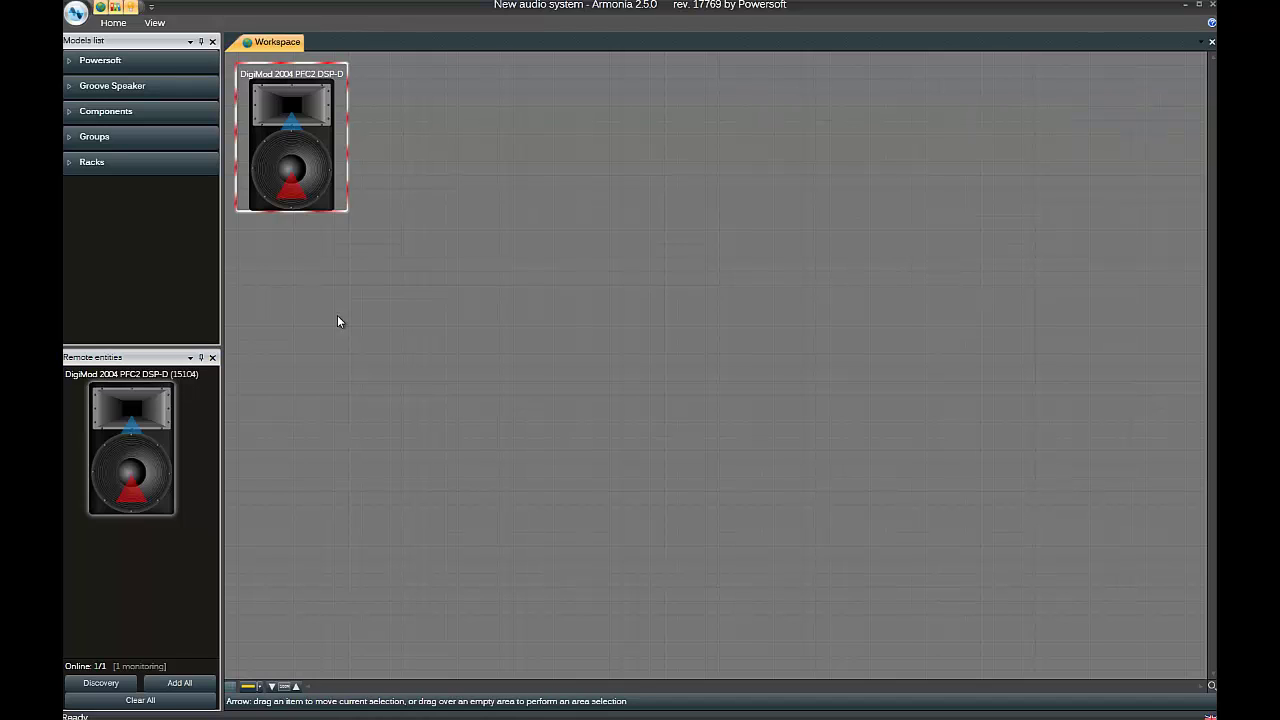
pyautogui.click(295, 172)
# Step: Load on-board preset 1, DSPD_dm2004_3004_1IN-2OUT, onto the DigiMod, confirming the overwrite
pyautogui.doubleClick(295, 172)
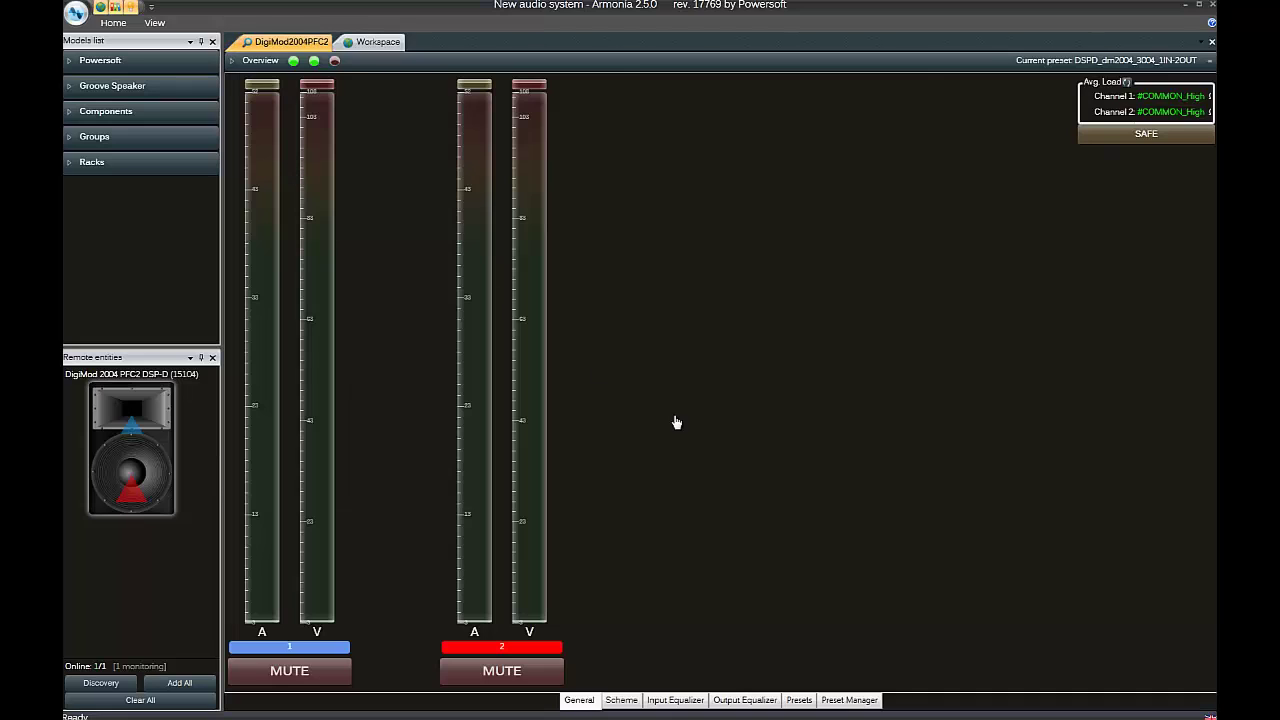
pyautogui.click(800, 700)
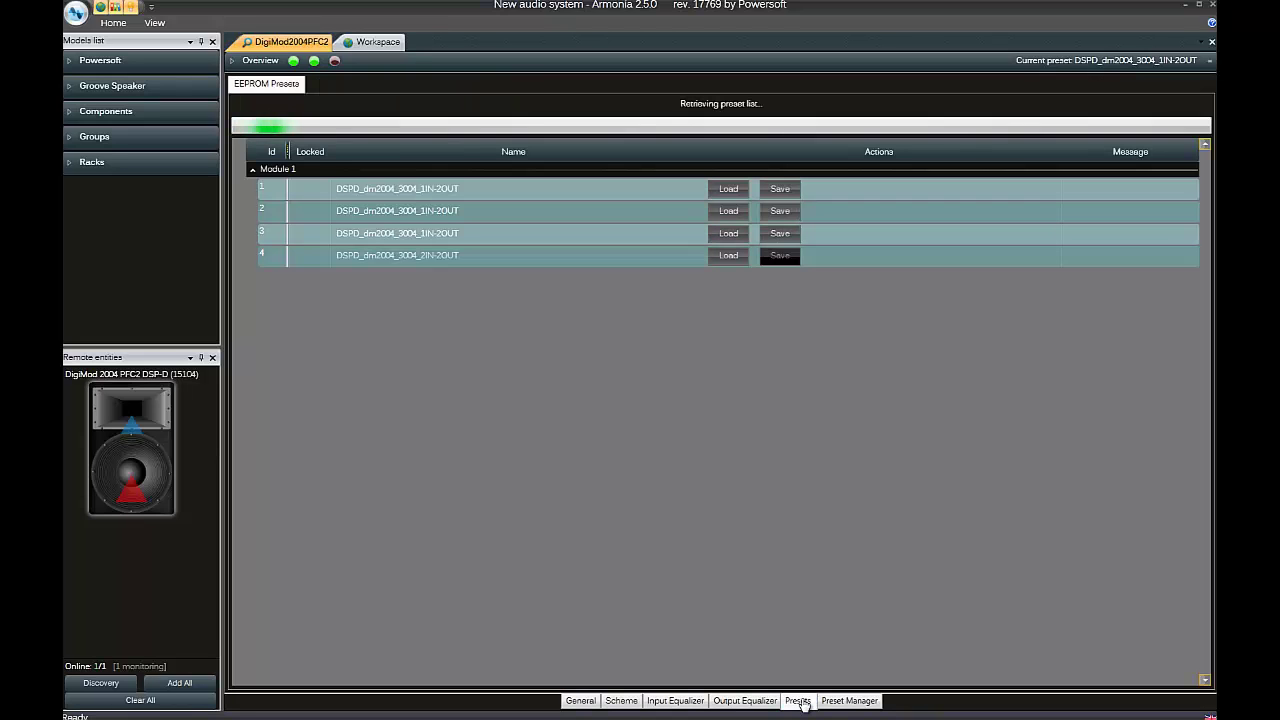
pyautogui.click(729, 190)
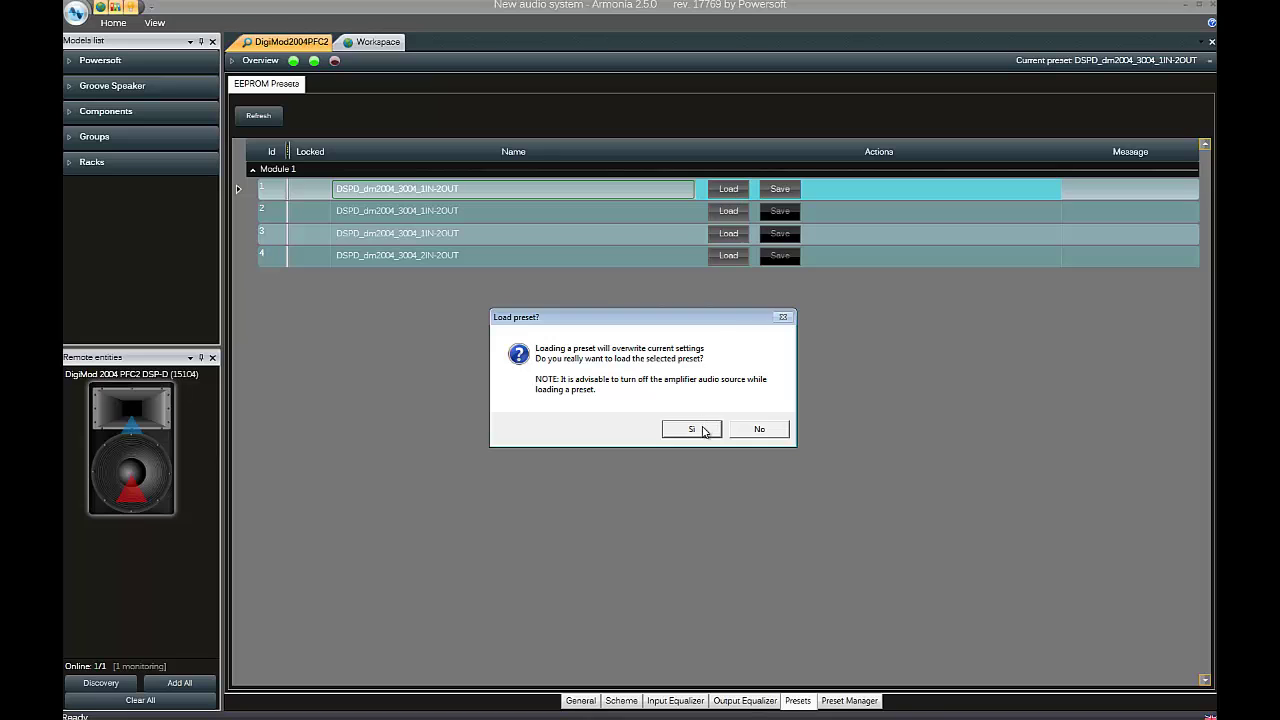
pyautogui.click(692, 430)
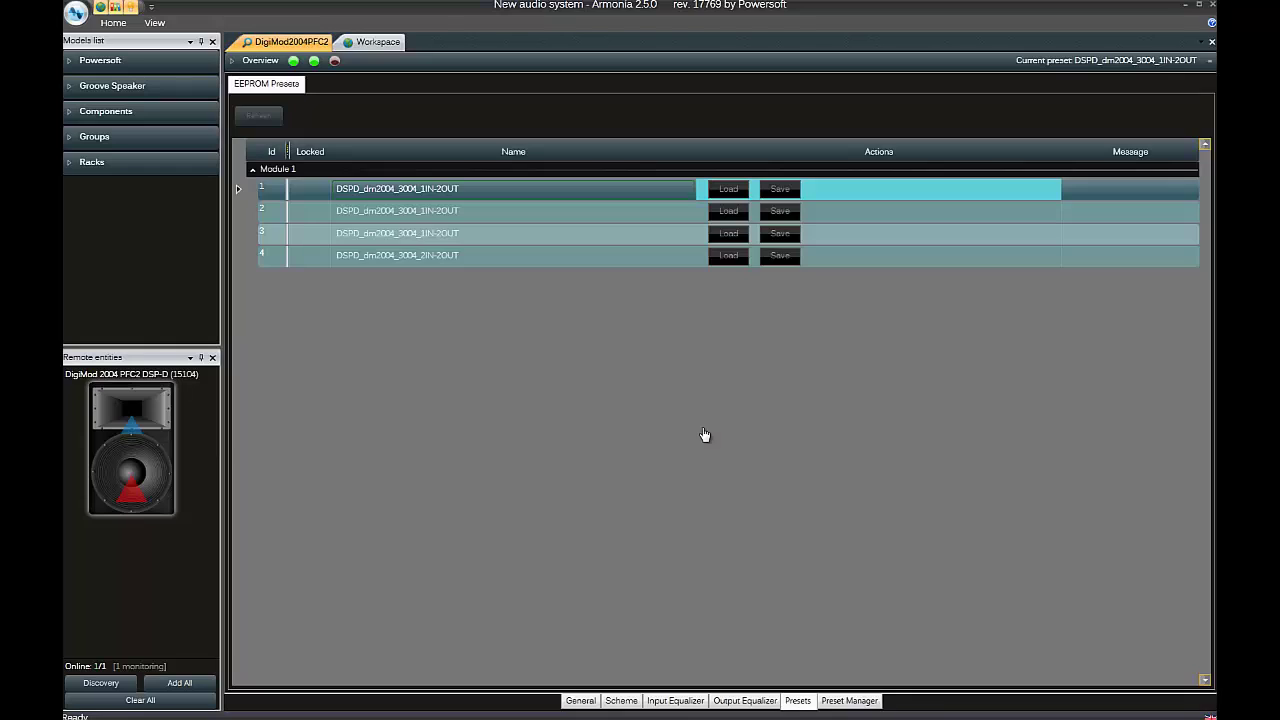
# Step: Turn a Channel 1 output EQ band into an enabled 1000 Hz high-pass filter
pyautogui.click(628, 703)
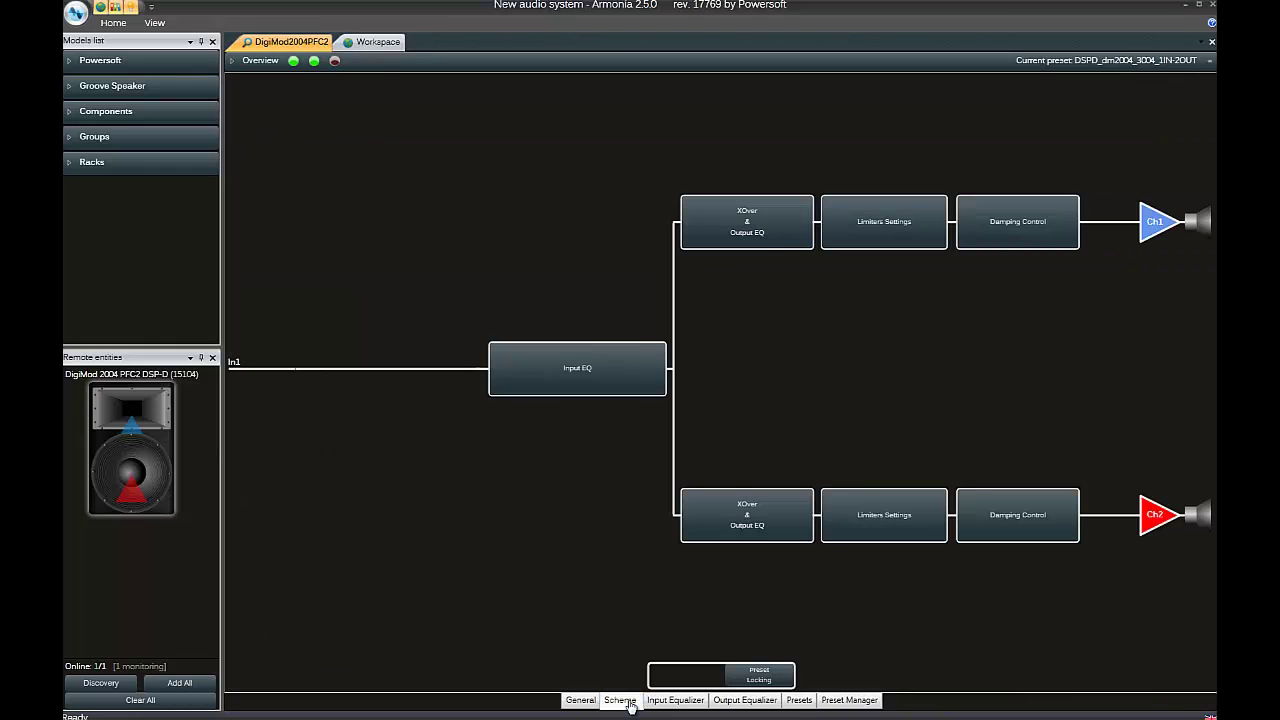
pyautogui.click(722, 229)
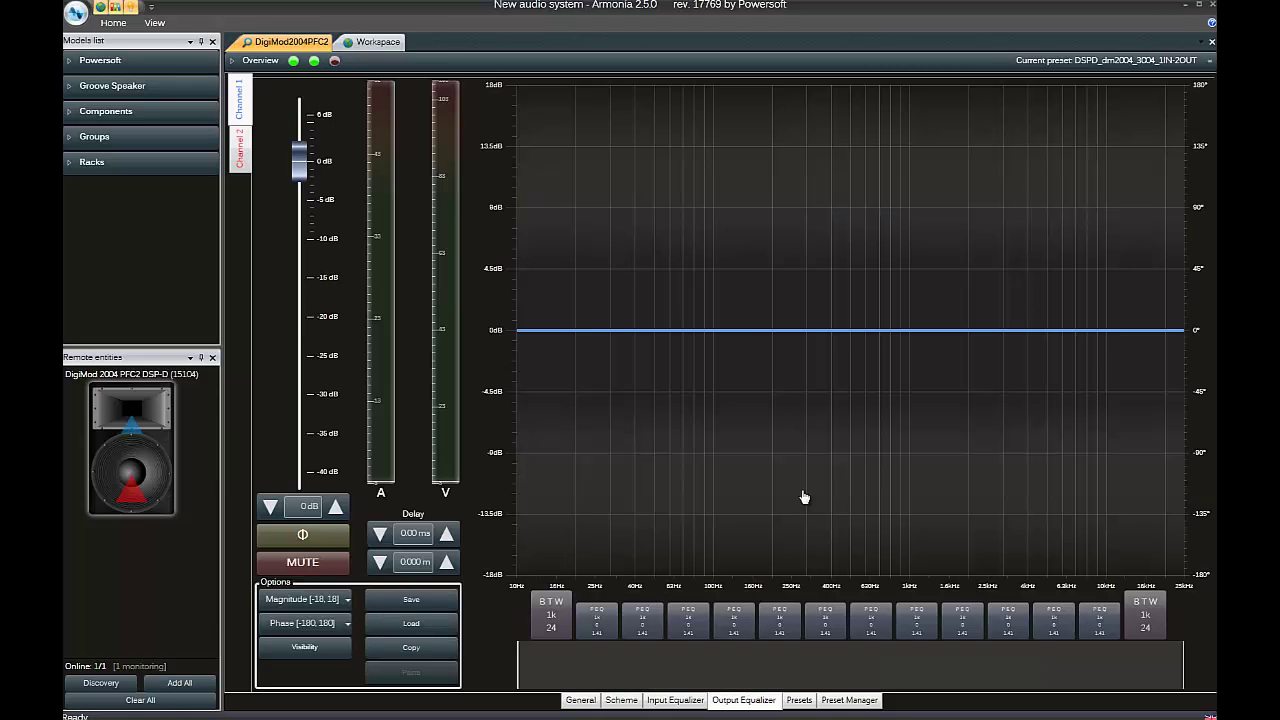
pyautogui.click(823, 630)
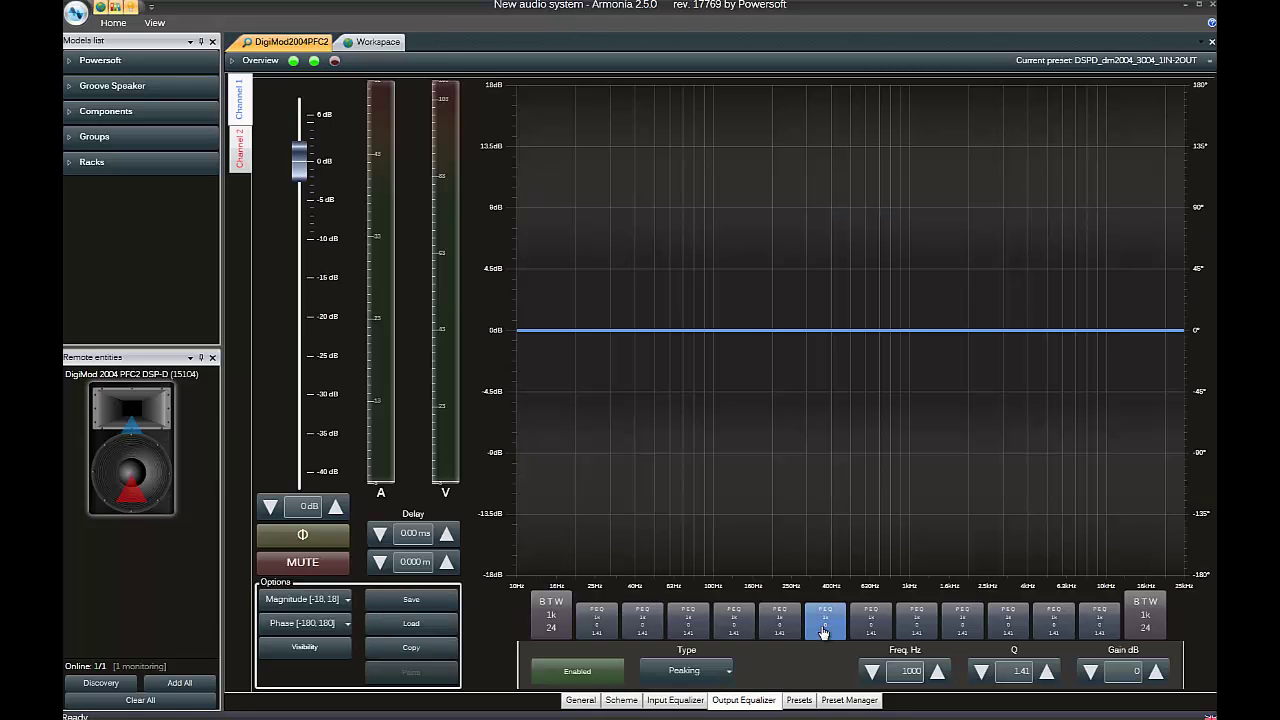
pyautogui.click(702, 678)
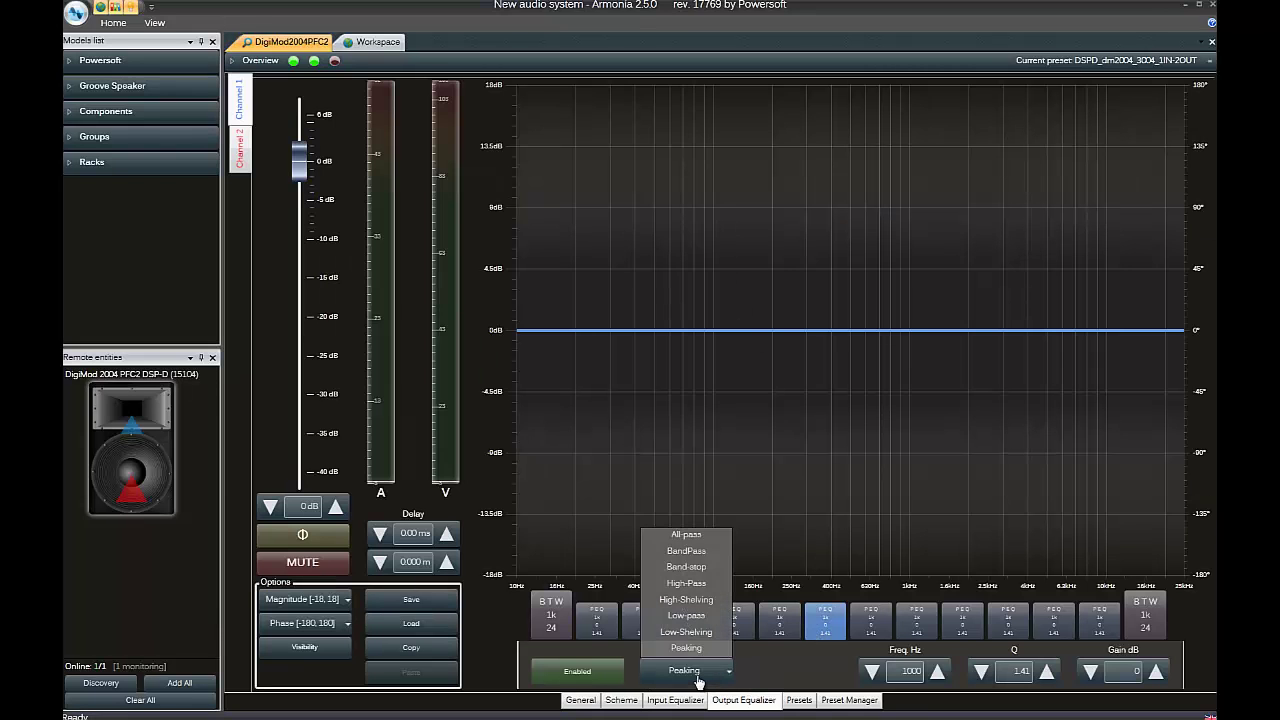
pyautogui.click(686, 584)
pyautogui.click(600, 680)
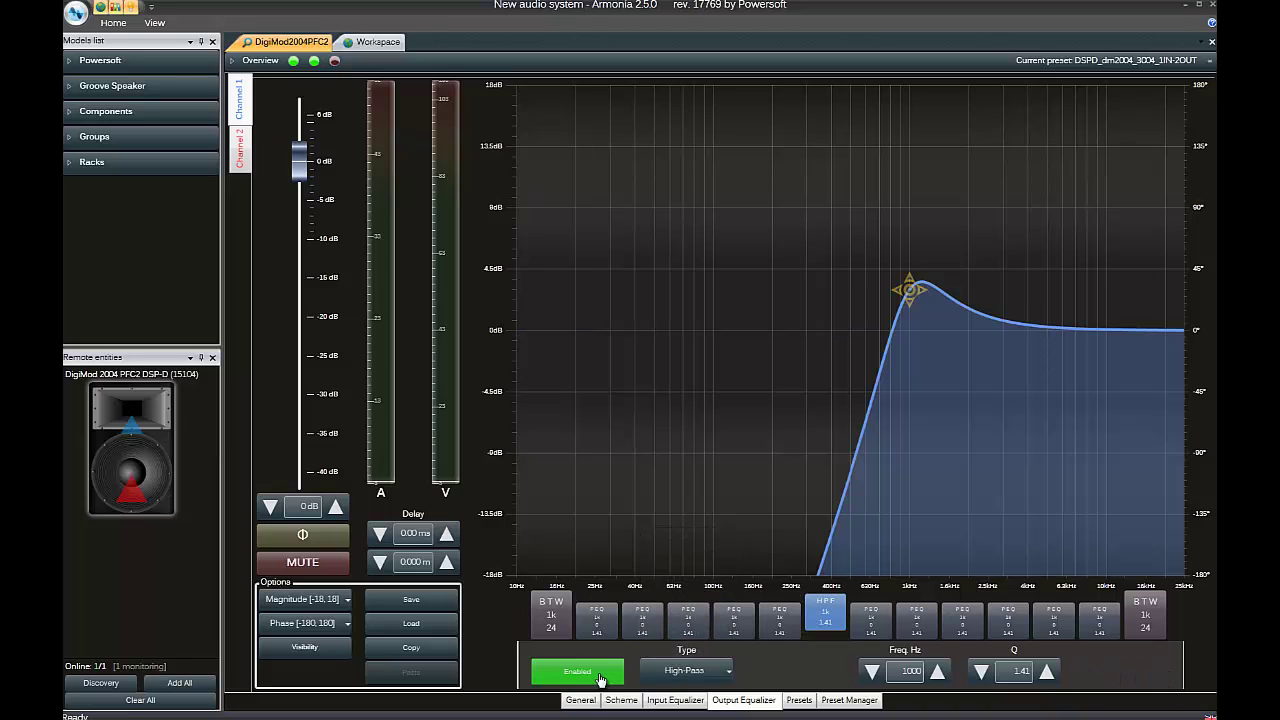
# Step: Make a Channel 2 output EQ band an enabled 1000 Hz low-pass filter
pyautogui.click(241, 163)
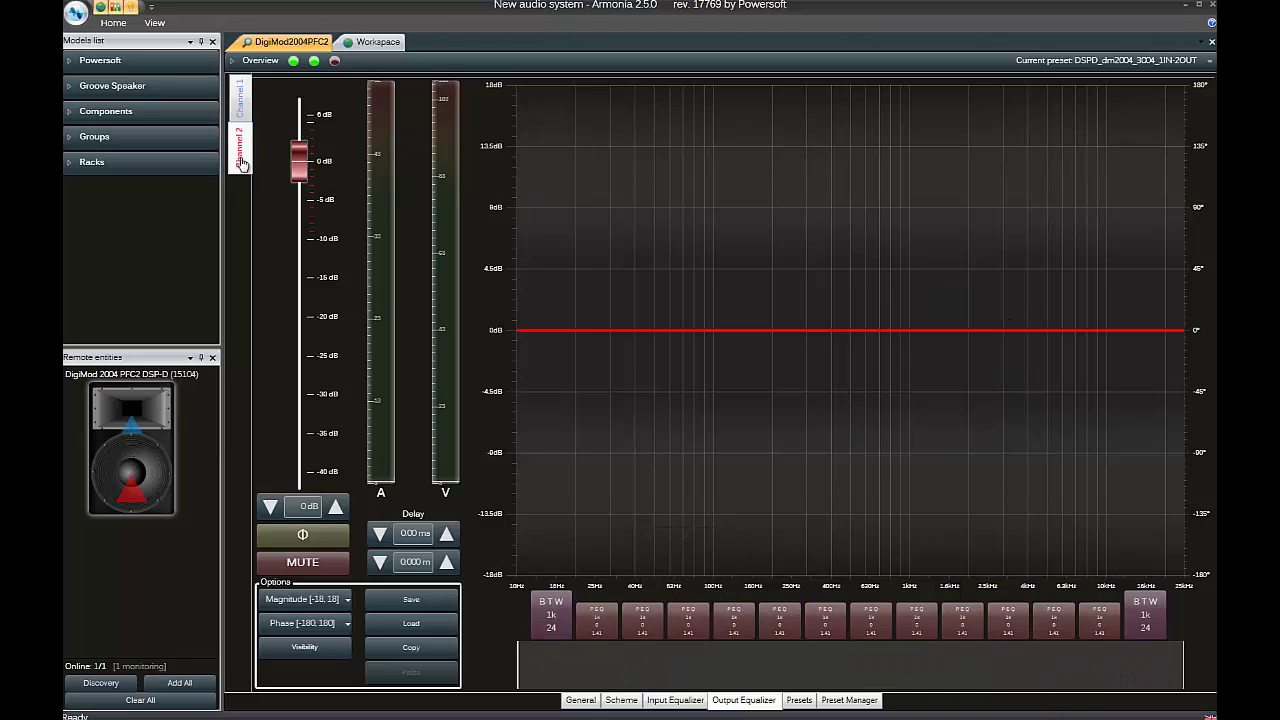
pyautogui.click(812, 634)
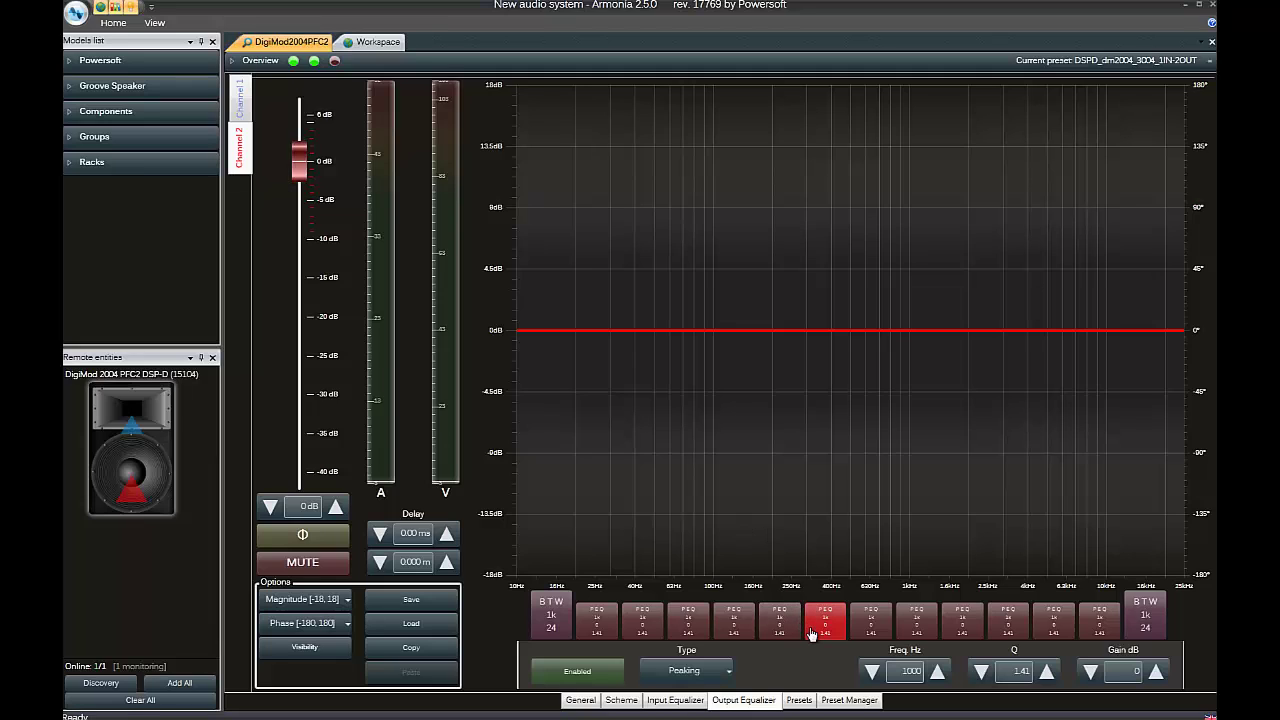
pyautogui.click(612, 671)
pyautogui.click(670, 670)
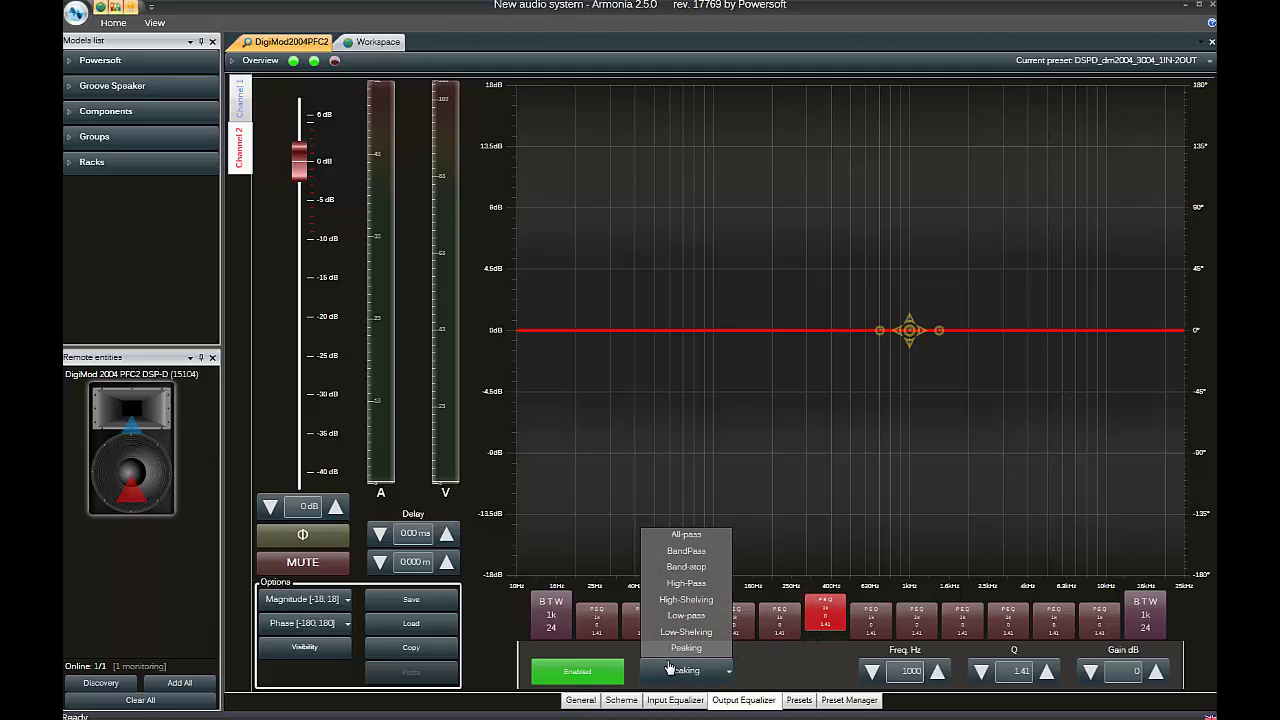
pyautogui.click(688, 616)
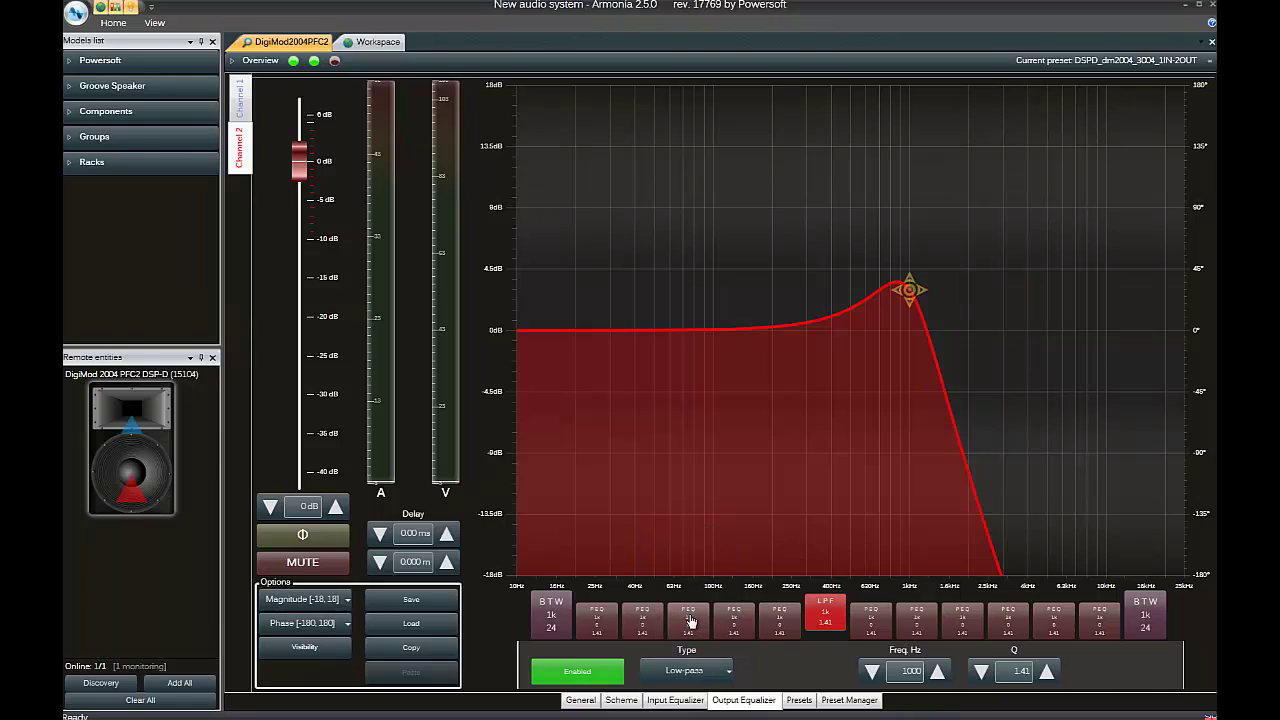
# Step: Export the DigiMod's settings from the workspace as Preset_1.pam on the Desktop
pyautogui.click(798, 700)
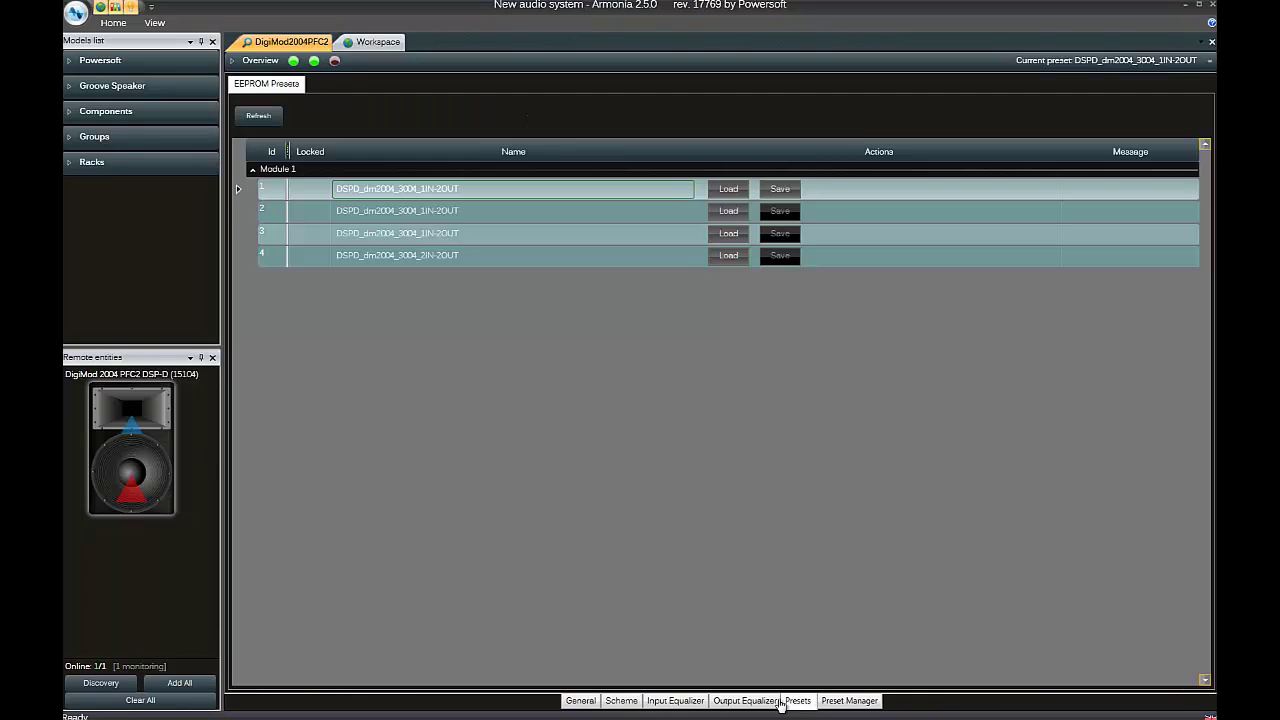
pyautogui.click(372, 43)
pyautogui.rightClick(285, 168)
pyautogui.moveTo(340, 296)
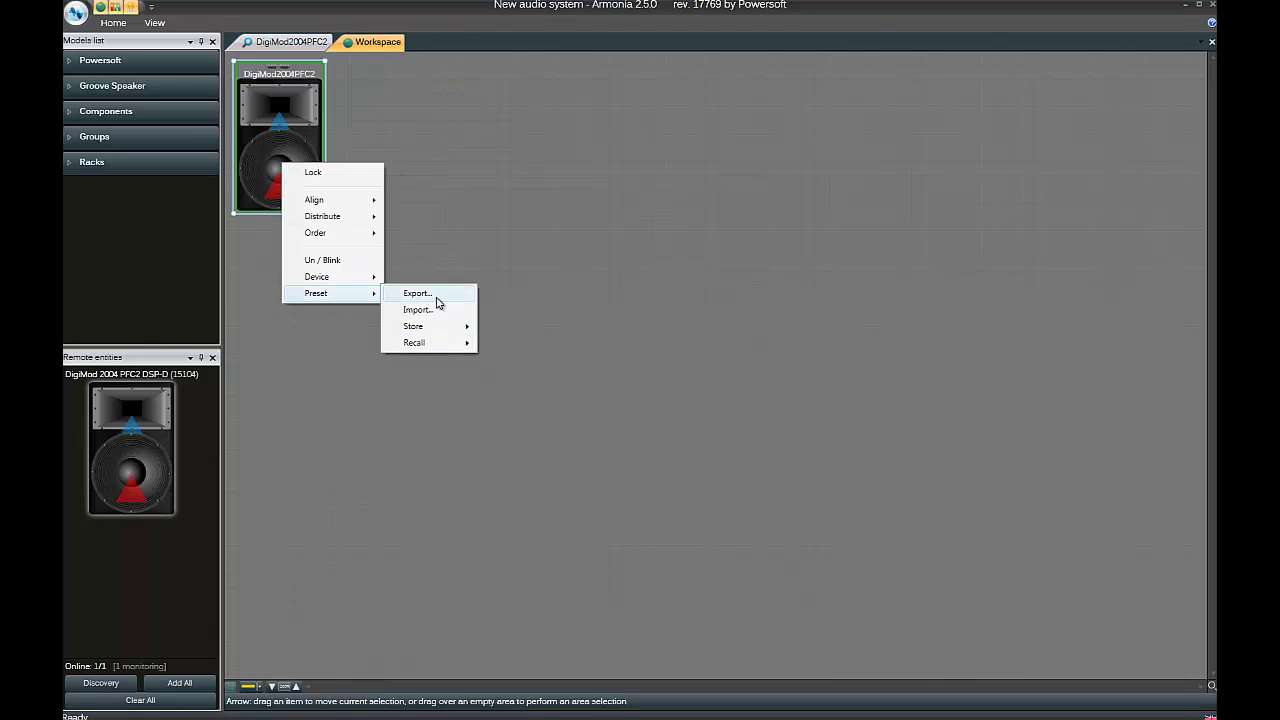
pyautogui.click(439, 295)
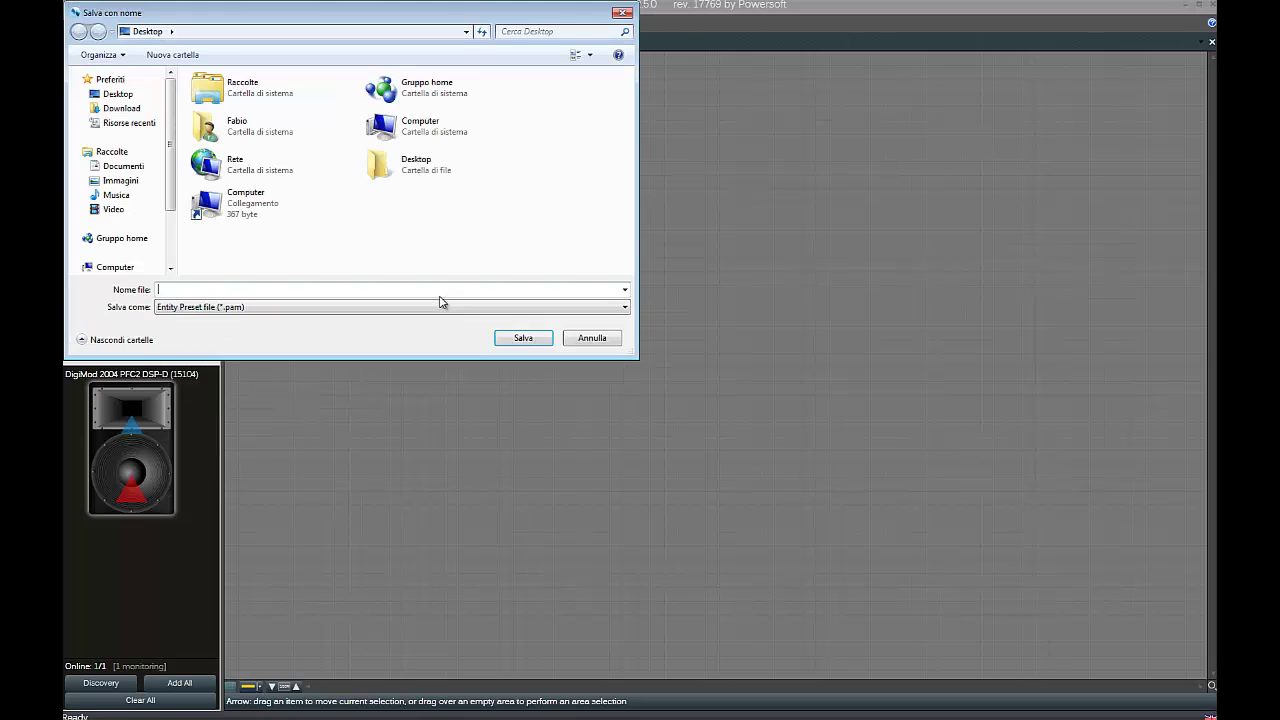
pyautogui.write('Preset_1')
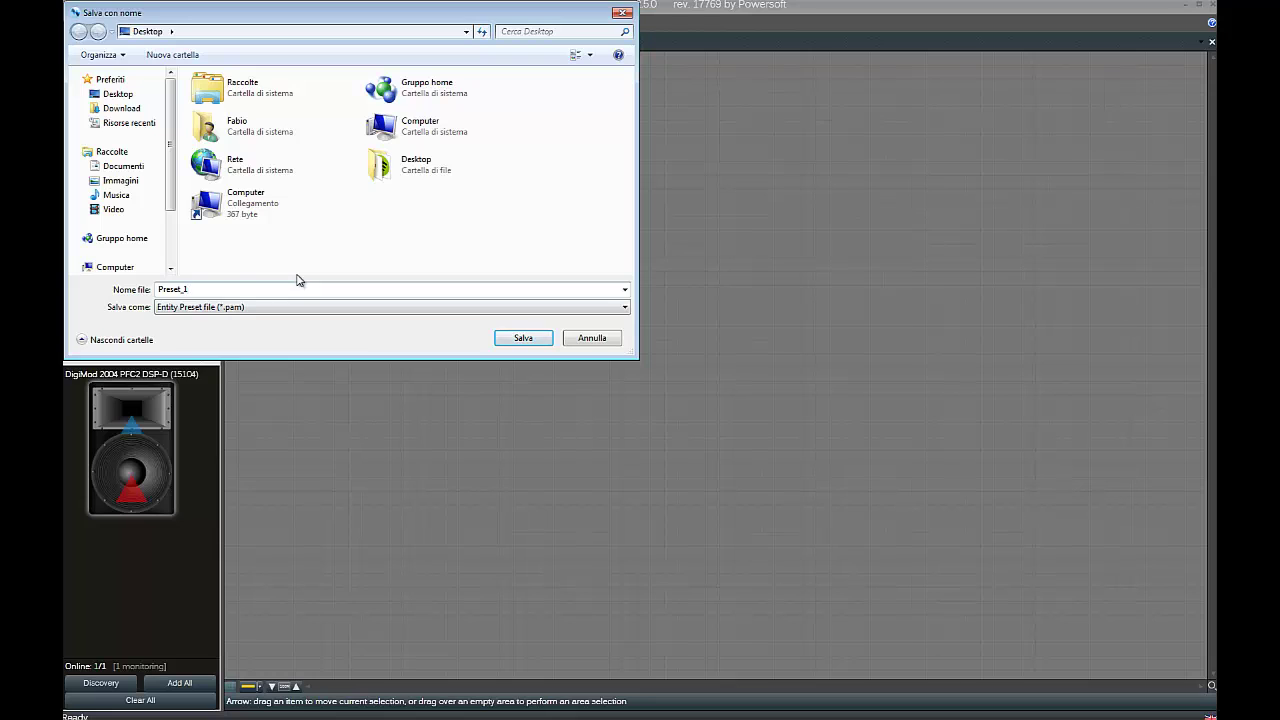
pyautogui.click(137, 95)
pyautogui.click(524, 337)
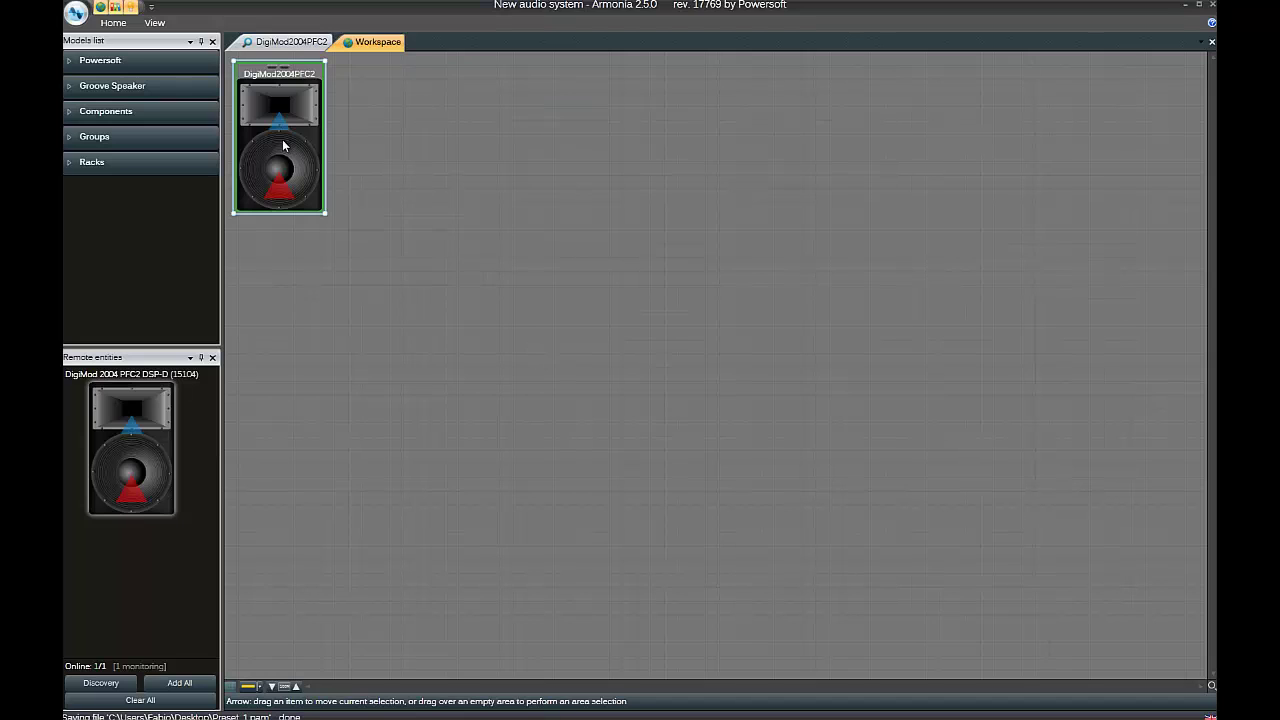
# Step: Load the slot 2 preset DSPD_dm2004_3004_1IN-2OUT onto the amplifier and confirm
pyautogui.click(282, 43)
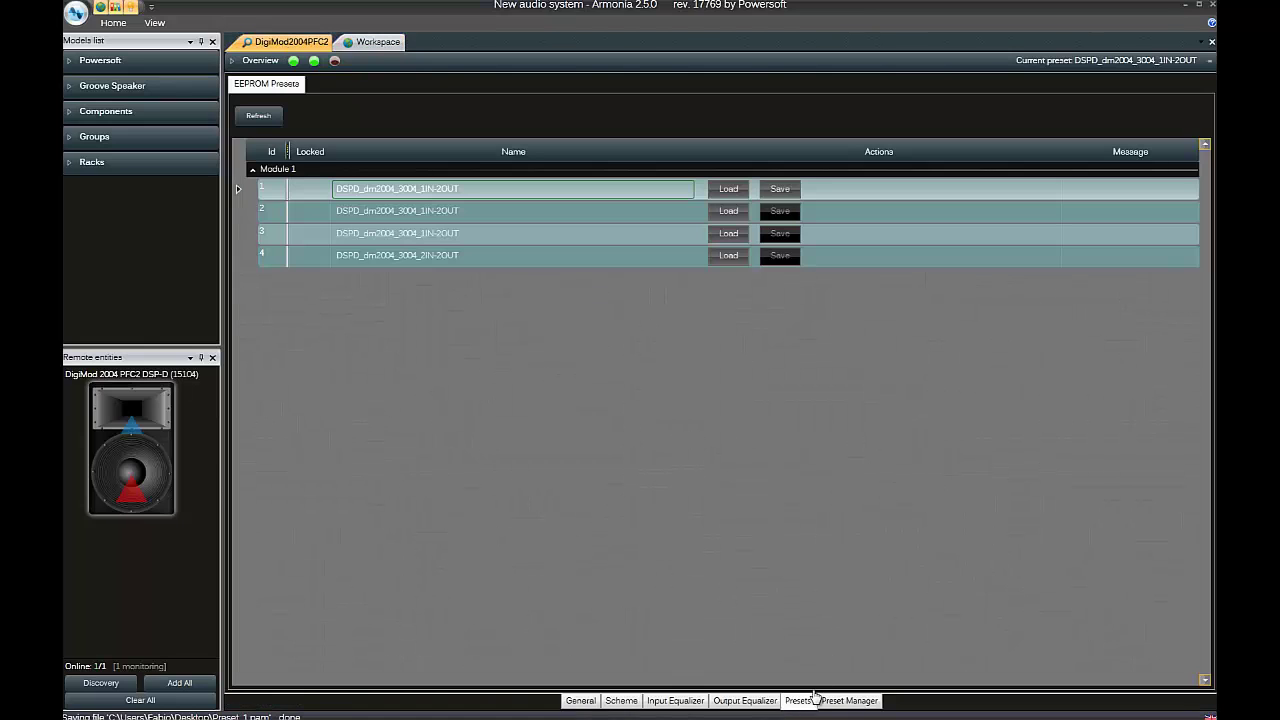
pyautogui.click(737, 214)
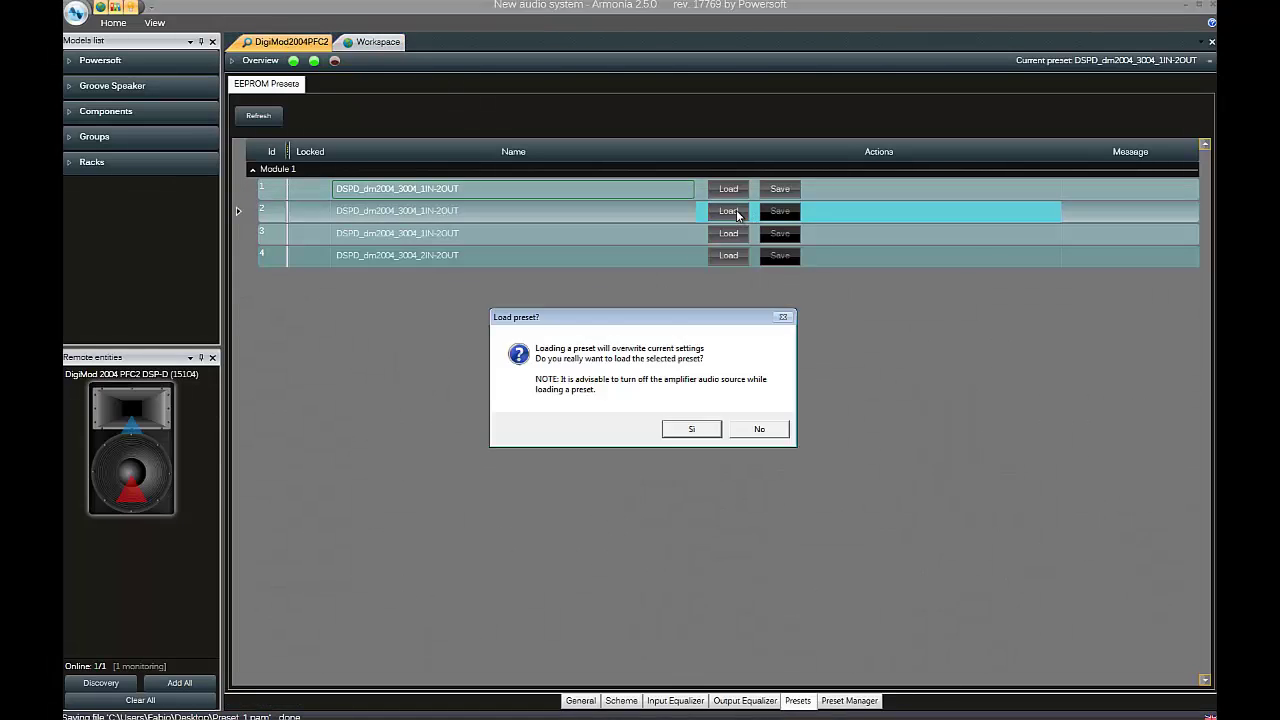
pyautogui.click(695, 435)
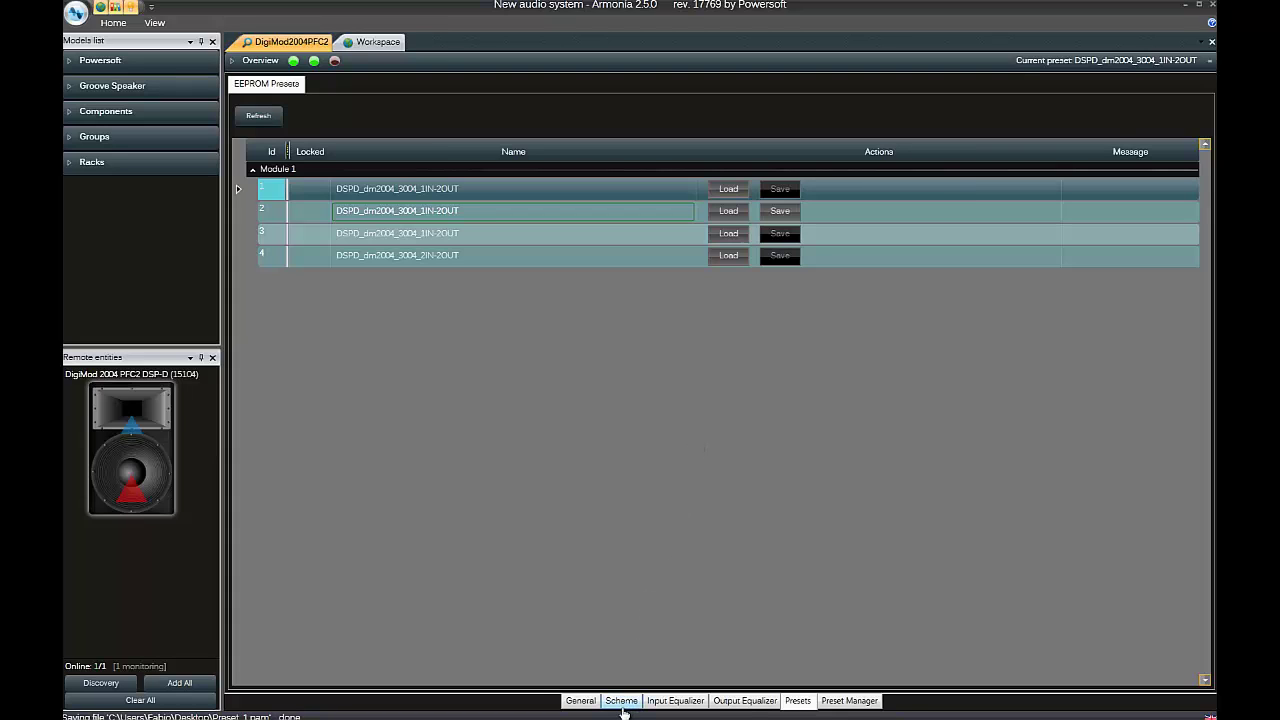
# Step: Set Channel 1 limiter attack to 1.502 s, hold to 0.4 s, peak release to 0.951 s
pyautogui.click(621, 702)
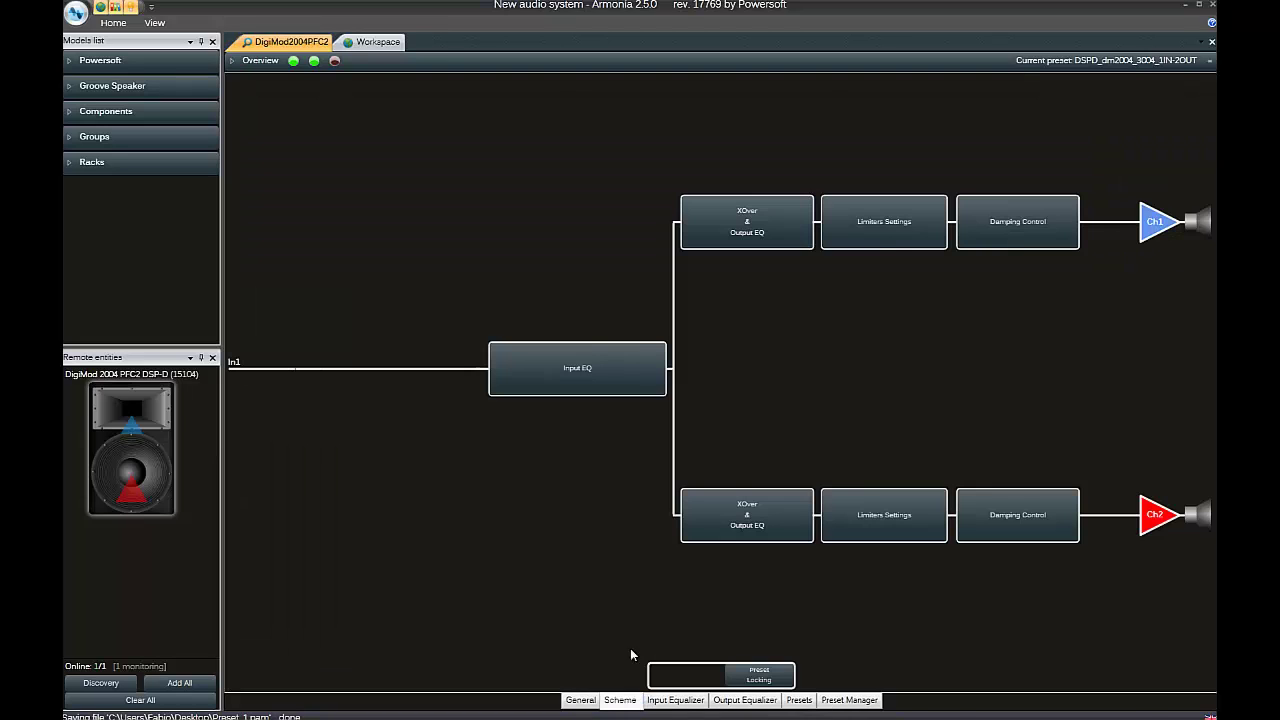
pyautogui.click(894, 237)
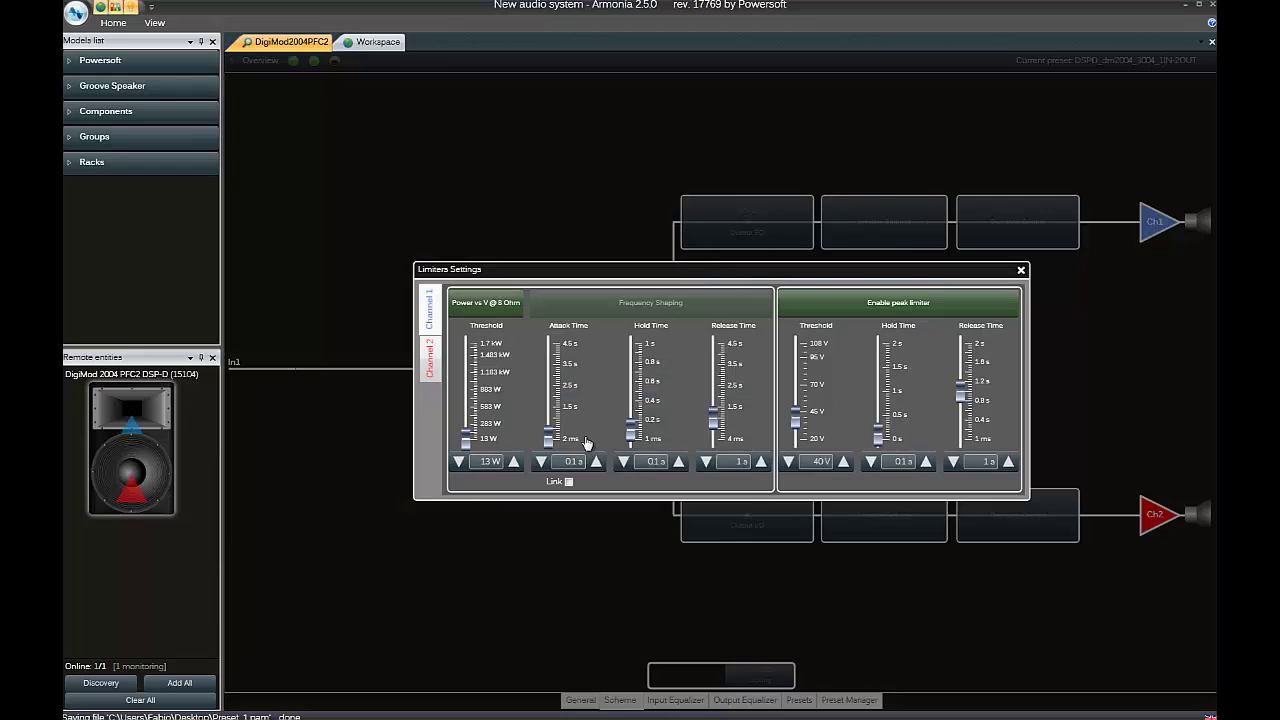
pyautogui.moveTo(548, 438); pyautogui.dragTo(549, 405)
pyautogui.moveTo(640, 438); pyautogui.dragTo(638, 400)
pyautogui.moveTo(962, 392); pyautogui.dragTo(967, 403)
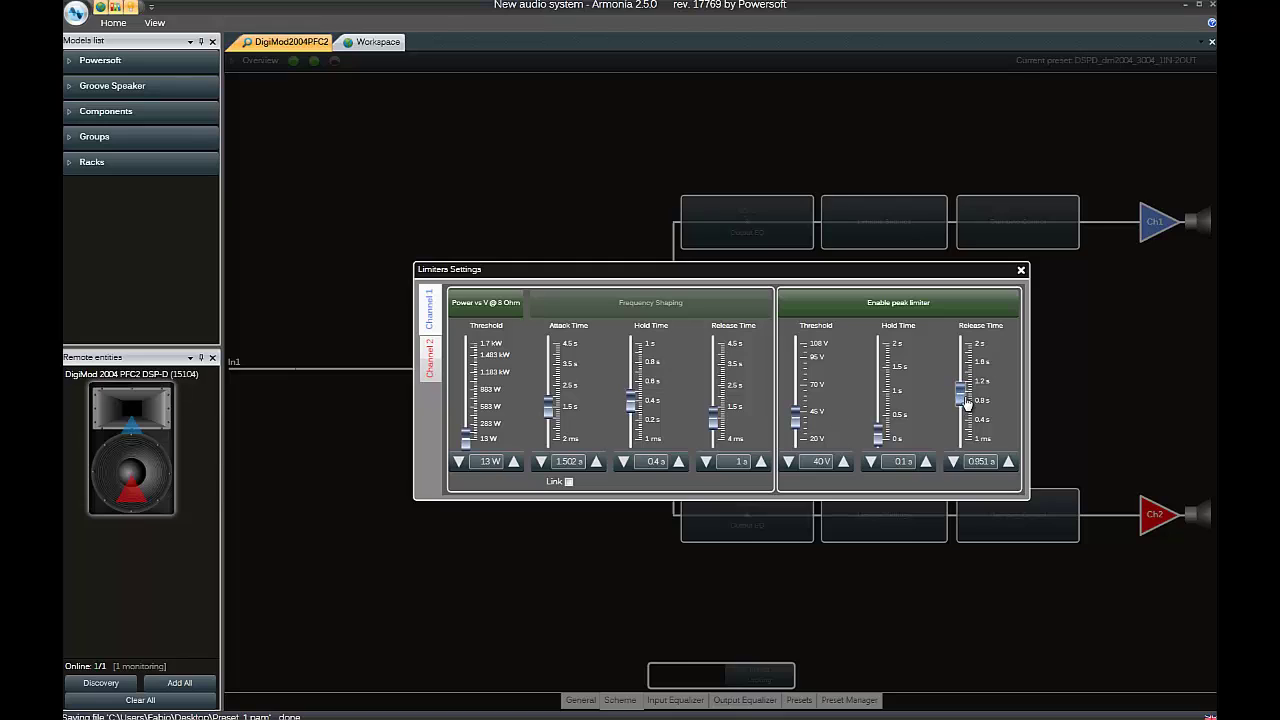
# Step: Give Channel 2 attack 1.302 s, releases 1.504 s and 2.204 s, and an enabled 50 V peak limiter
pyautogui.click(431, 362)
pyautogui.moveTo(548, 437); pyautogui.dragTo(549, 411)
pyautogui.moveTo(714, 420); pyautogui.dragTo(716, 390)
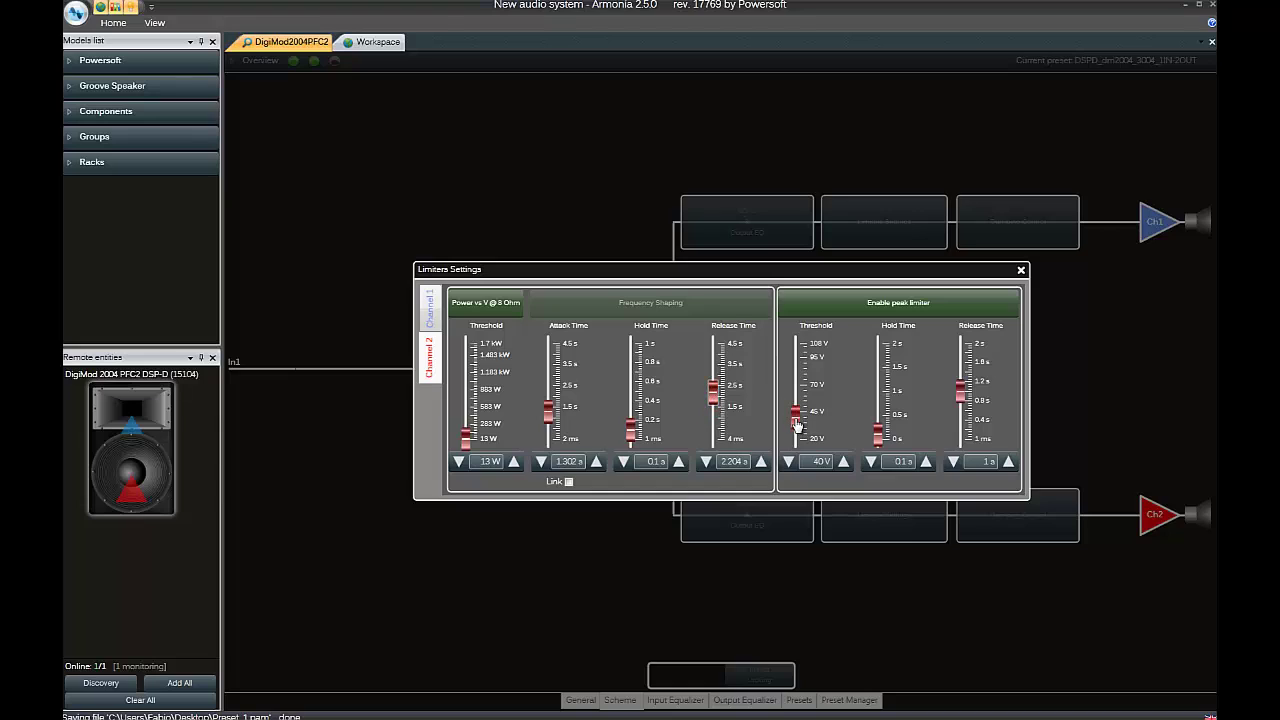
pyautogui.moveTo(795, 418); pyautogui.dragTo(795, 403)
pyautogui.click(967, 301)
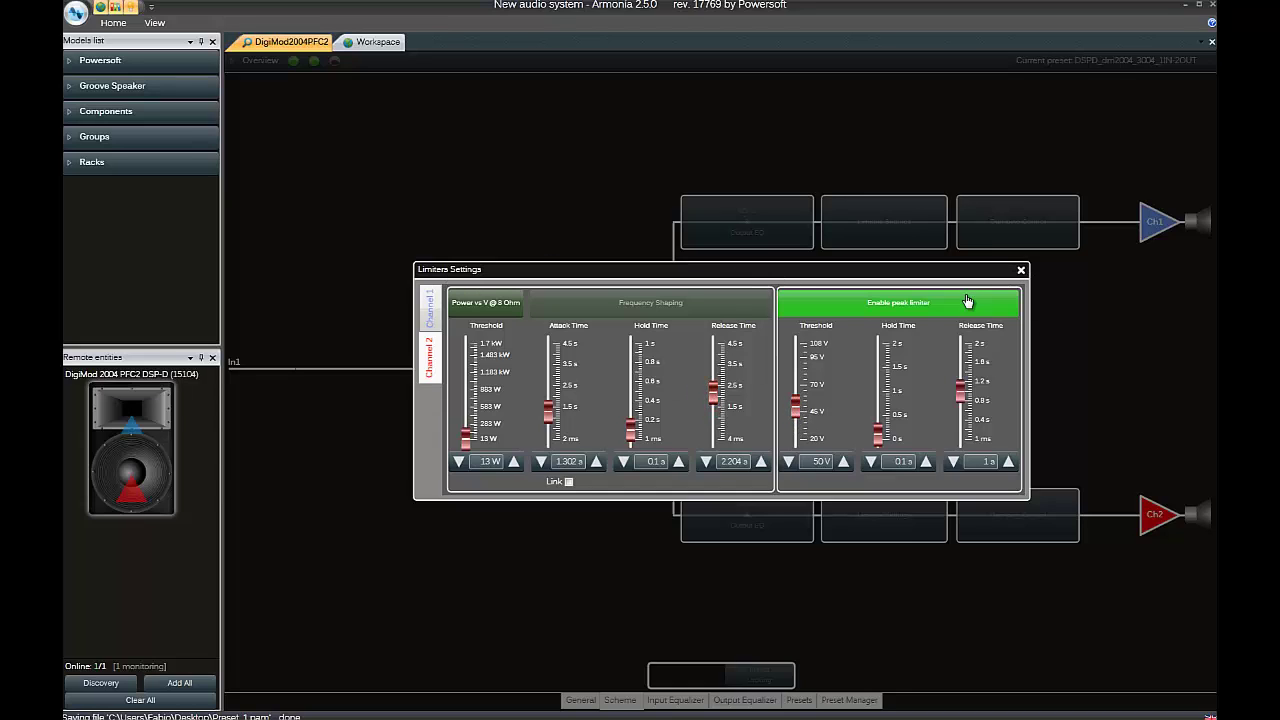
pyautogui.click(1021, 272)
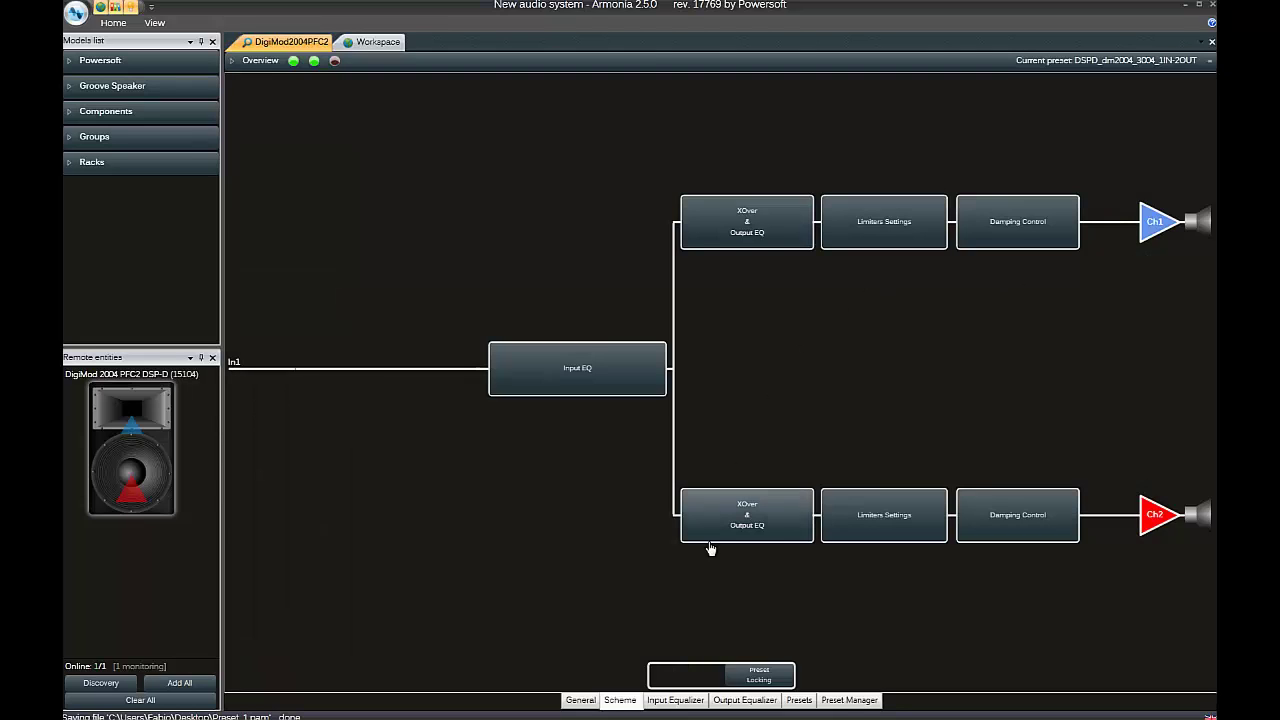
# Step: Export the speaker's limiter settings as Preset_2.pam on the Desktop
pyautogui.click(378, 44)
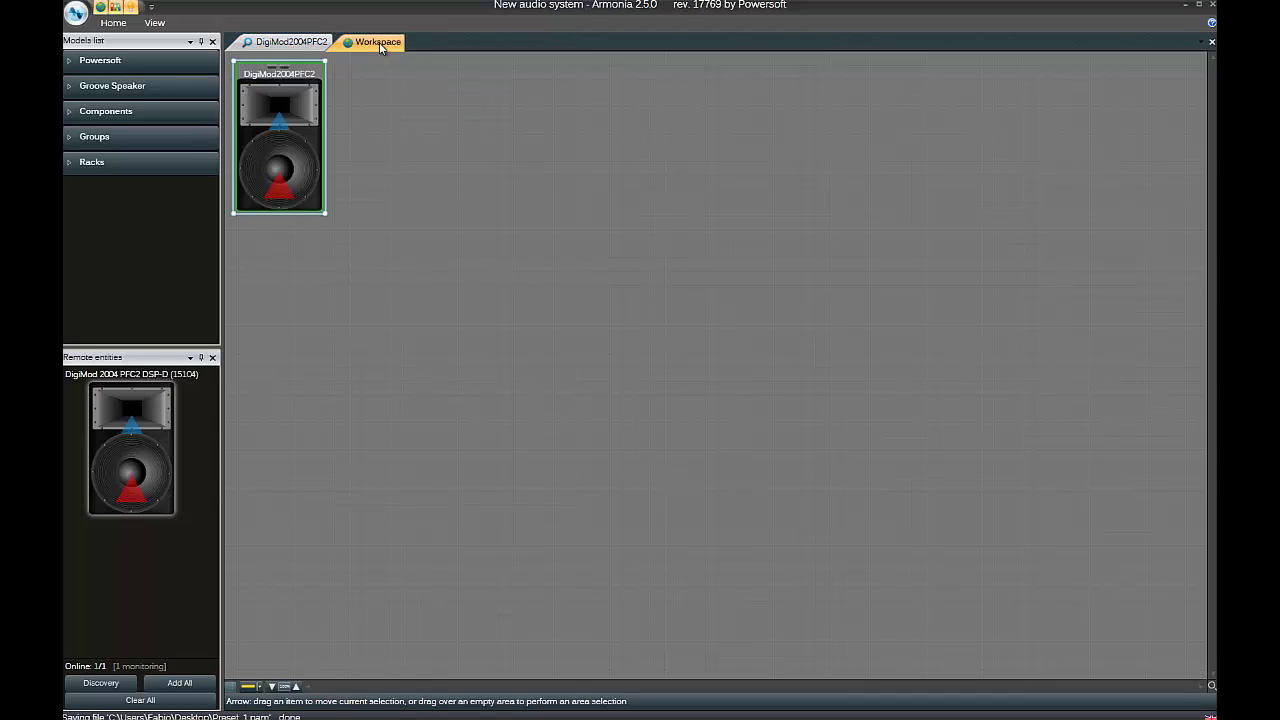
pyautogui.rightClick(289, 148)
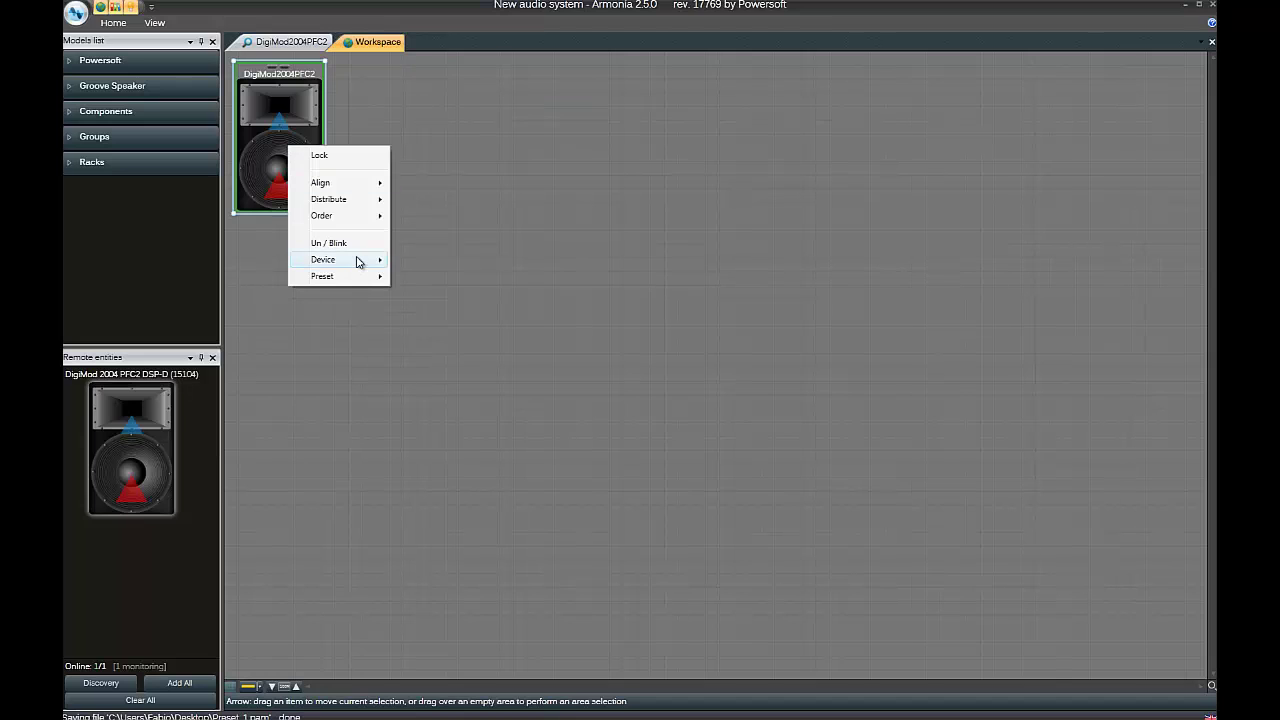
pyautogui.moveTo(376, 282)
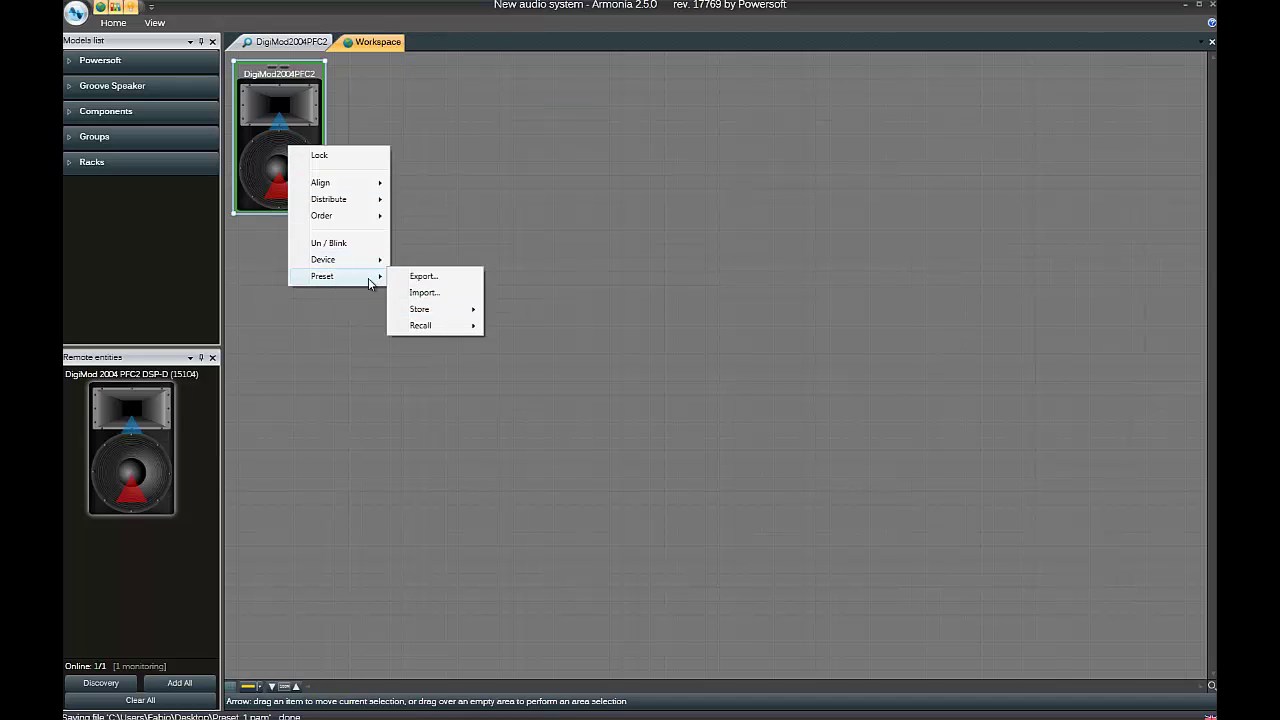
pyautogui.click(441, 277)
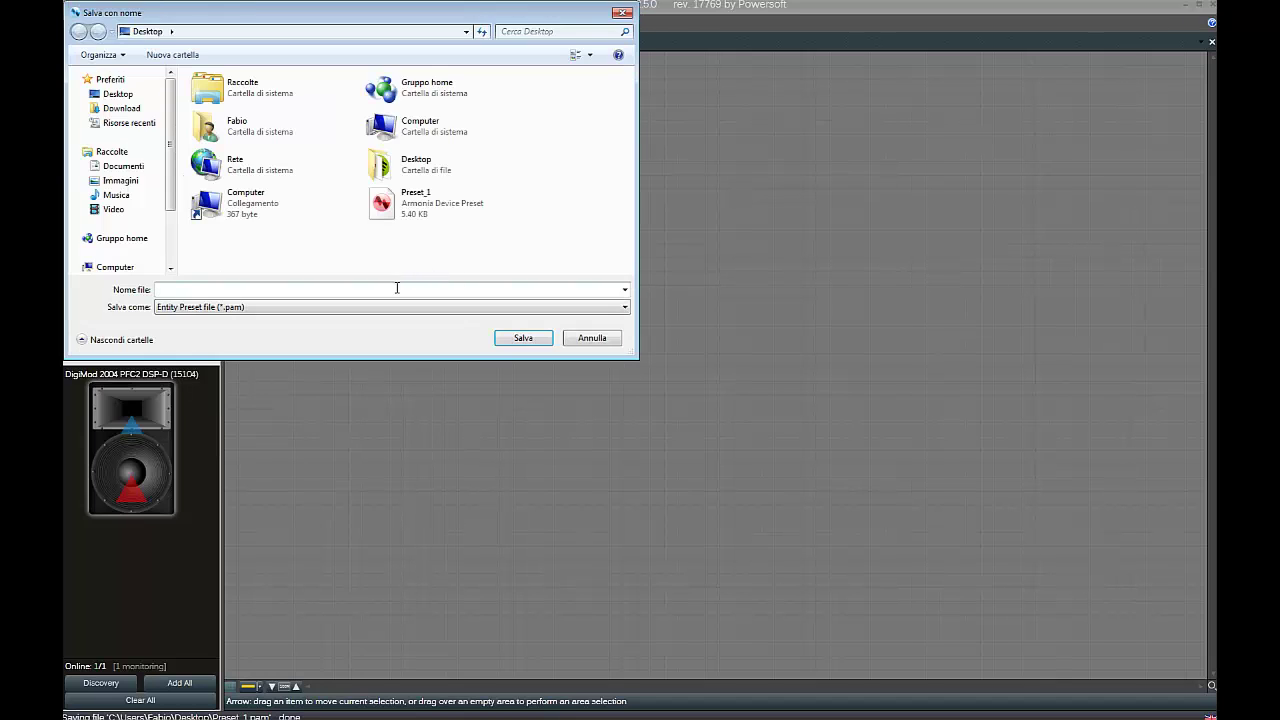
pyautogui.write('Pre')
pyautogui.press('Down')
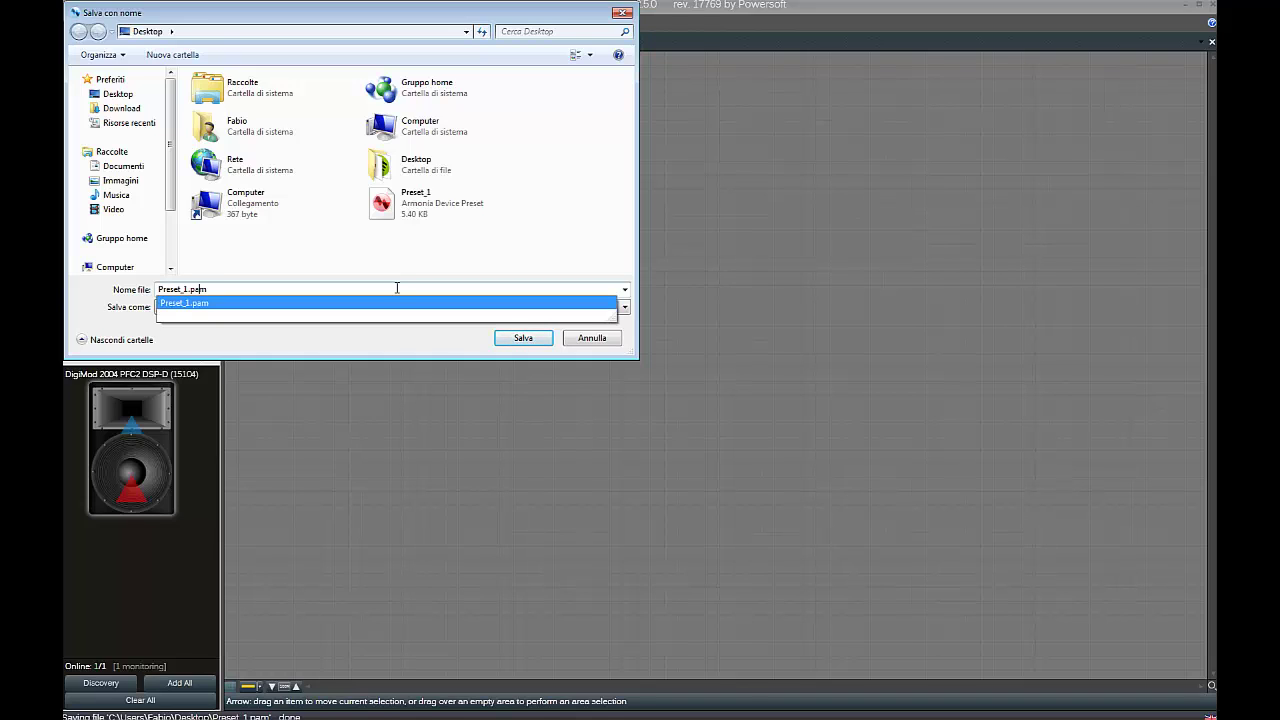
pyautogui.press('Left')
pyautogui.press('Left')
pyautogui.press('Left')
pyautogui.press('Left')
pyautogui.press('BackSpace')
pyautogui.write('2')
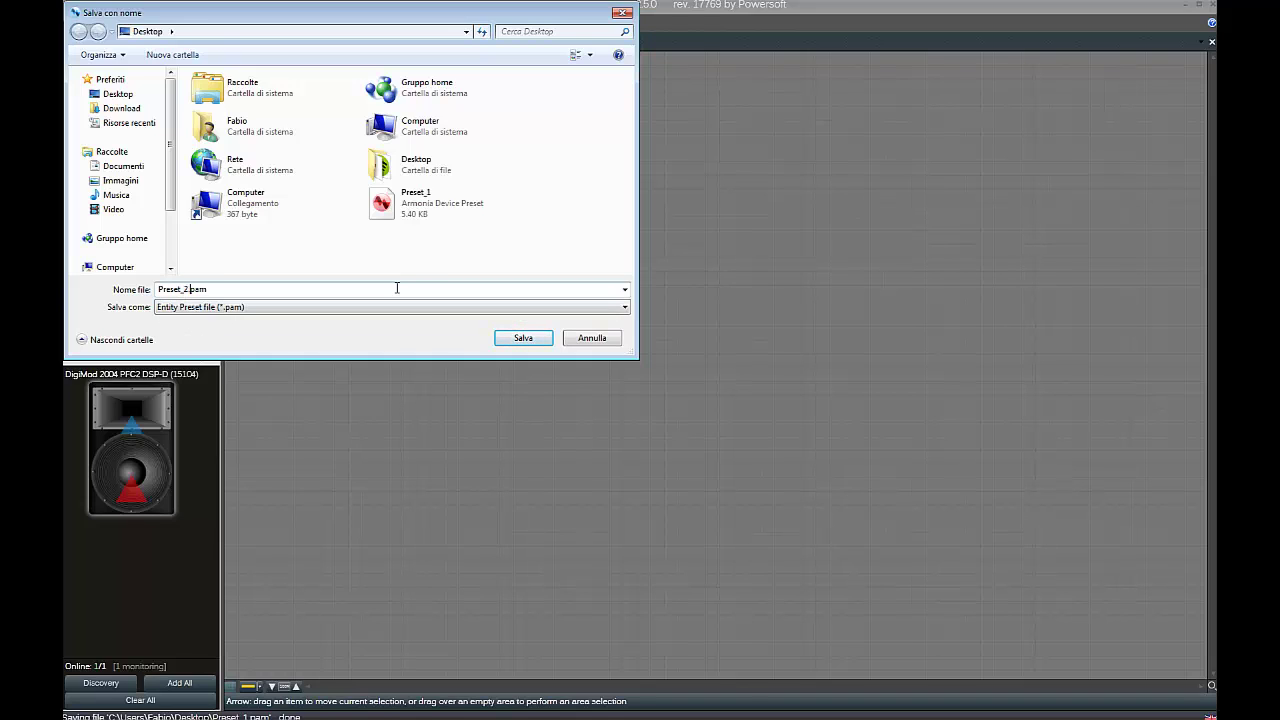
pyautogui.click(523, 338)
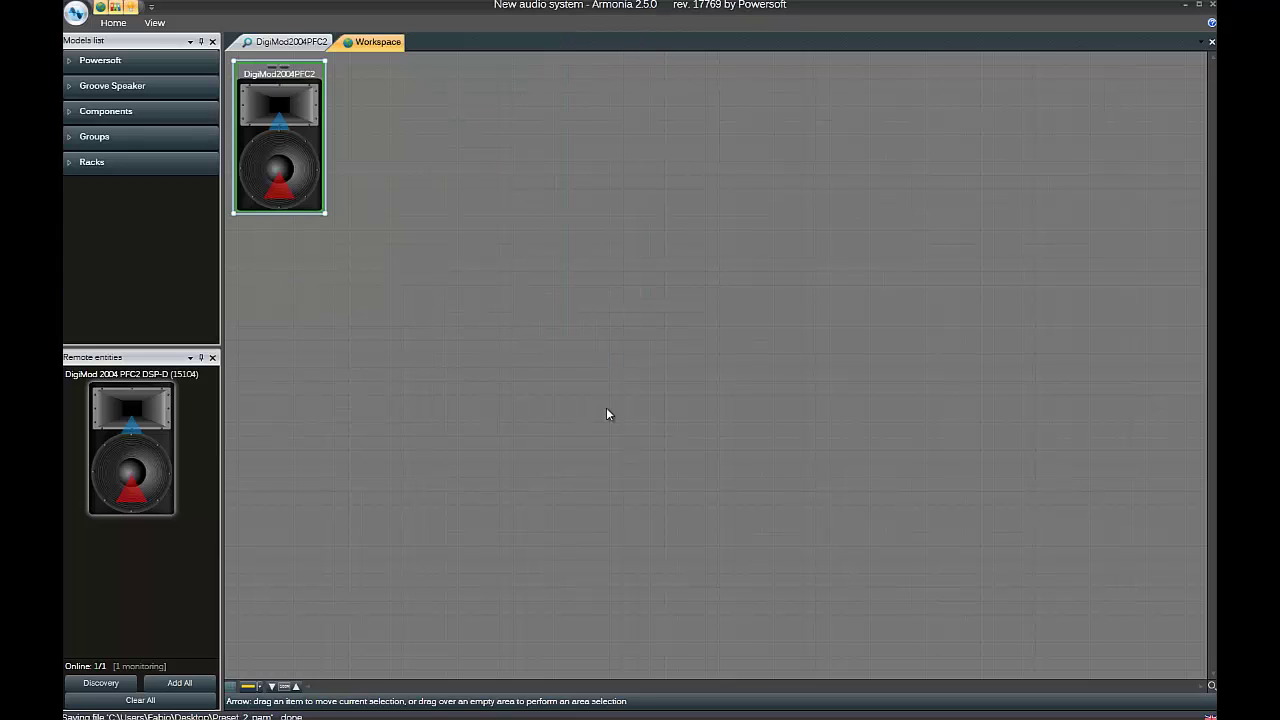
# Step: Review the Scheme and Presets pages, then close Armonia without saving the audio system
pyautogui.click(276, 43)
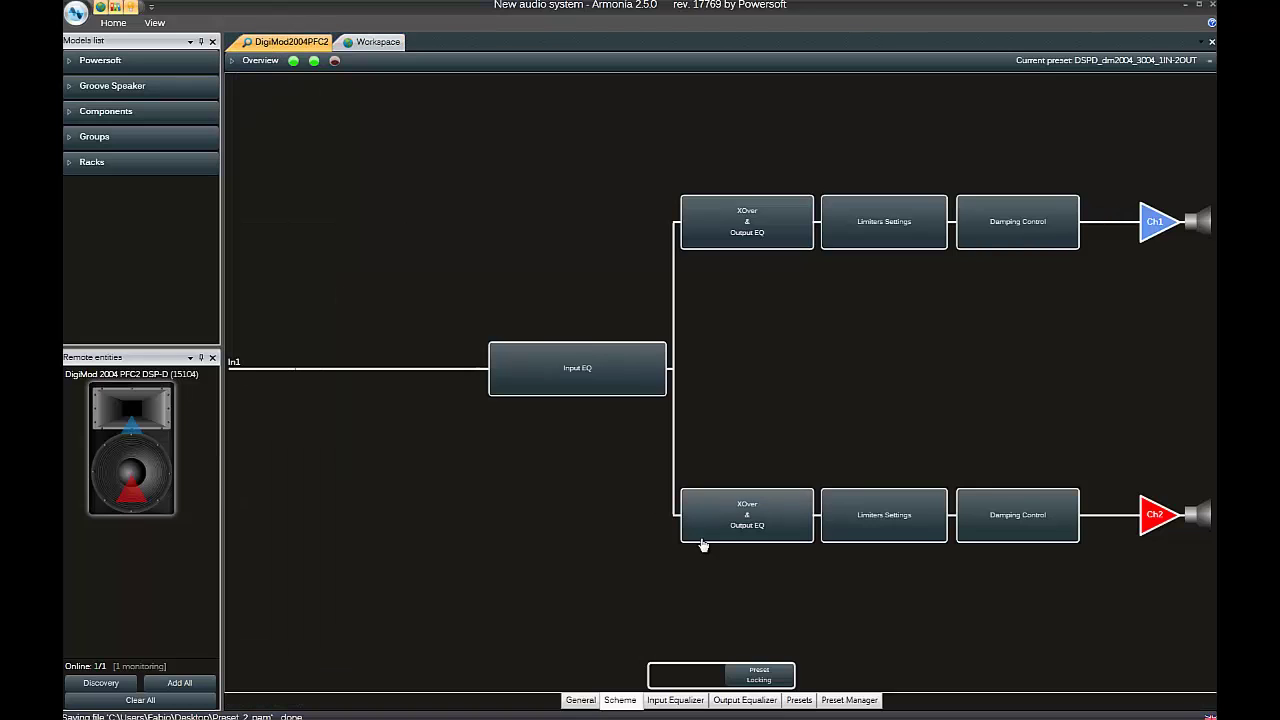
pyautogui.click(799, 700)
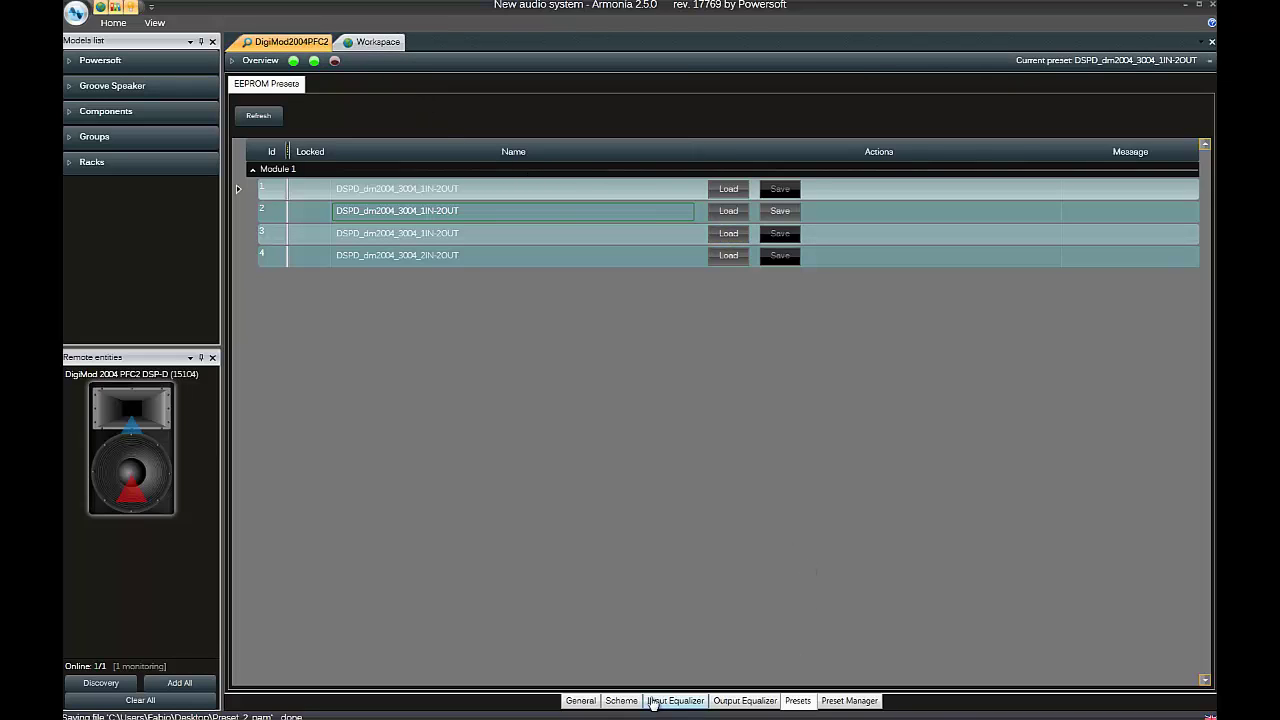
pyautogui.click(621, 701)
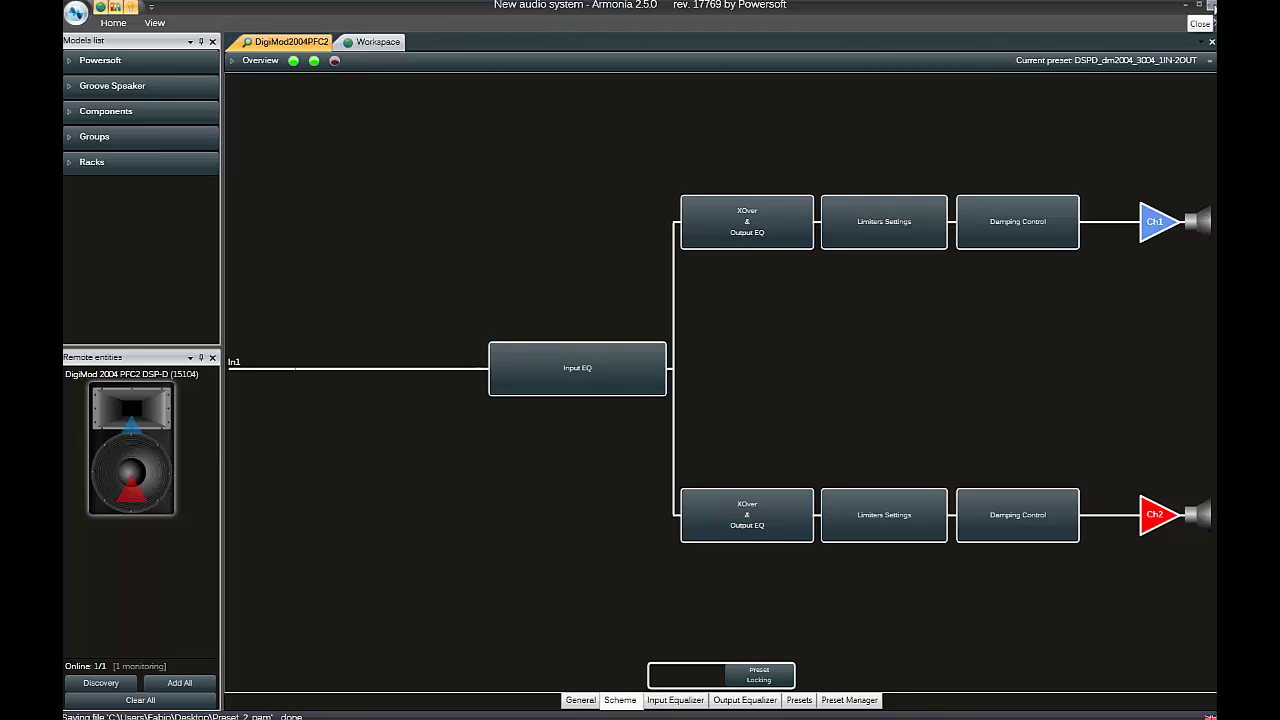
pyautogui.click(1210, 6)
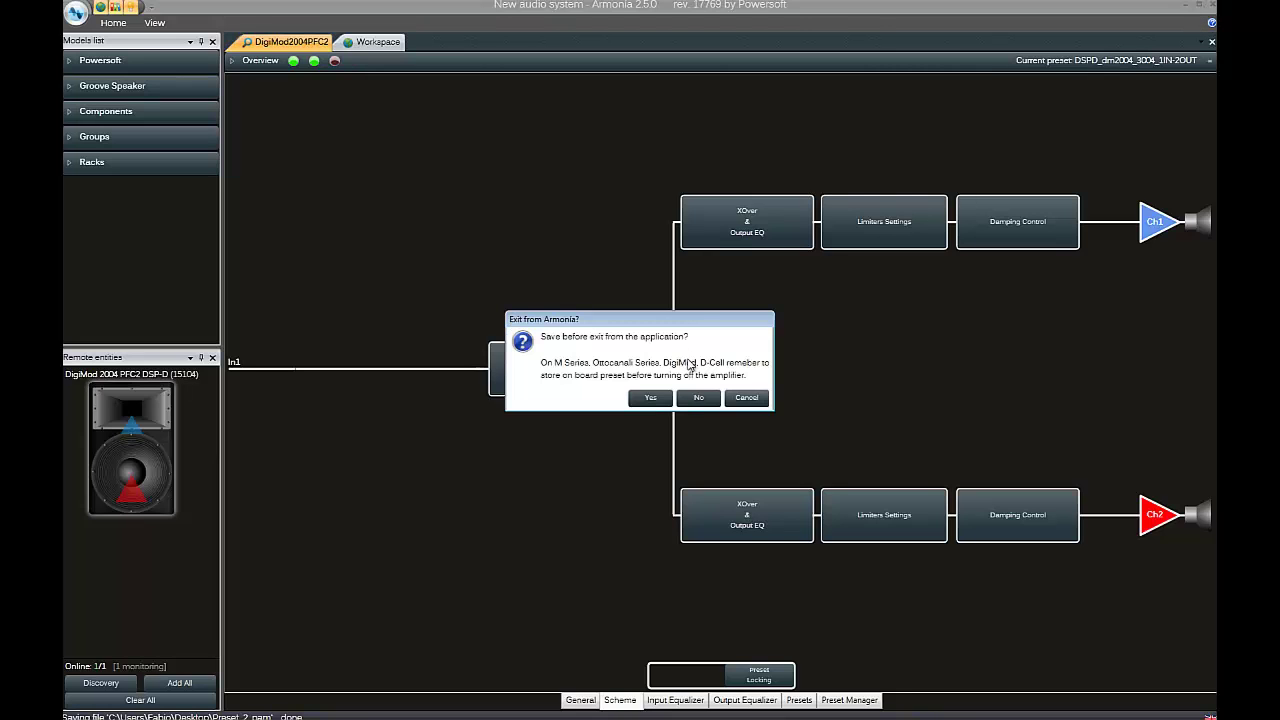
pyautogui.click(687, 398)
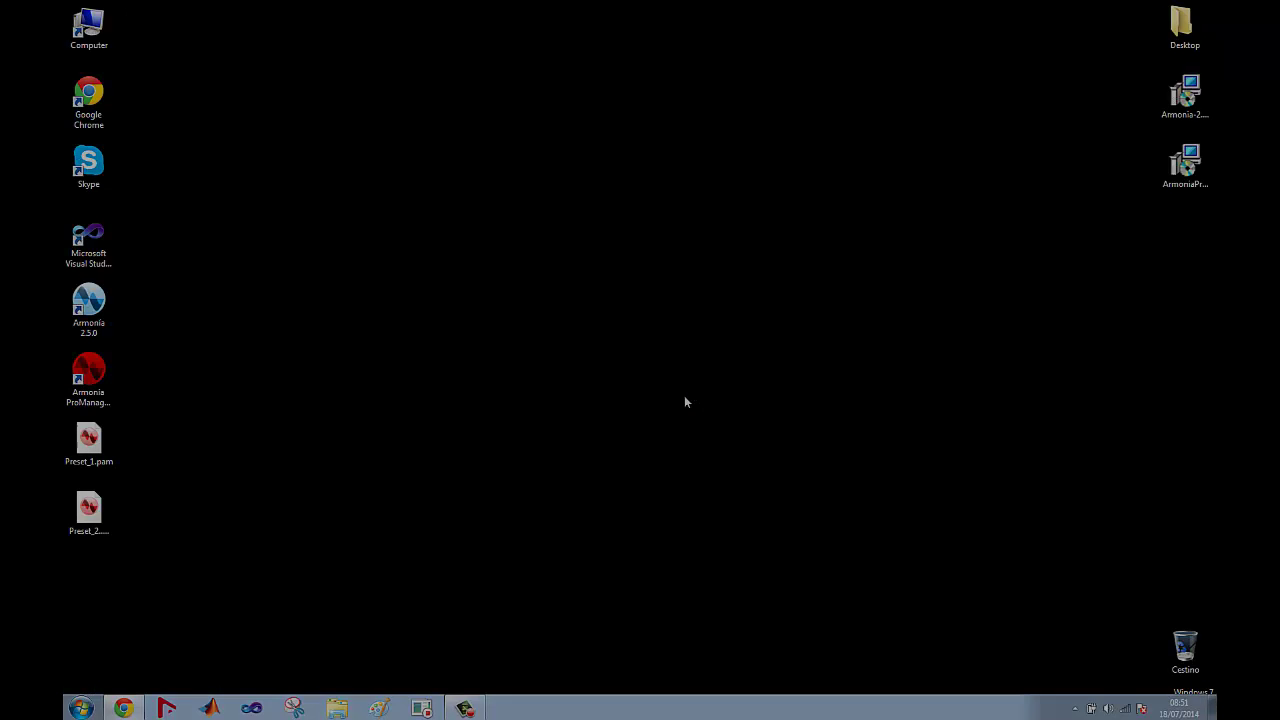